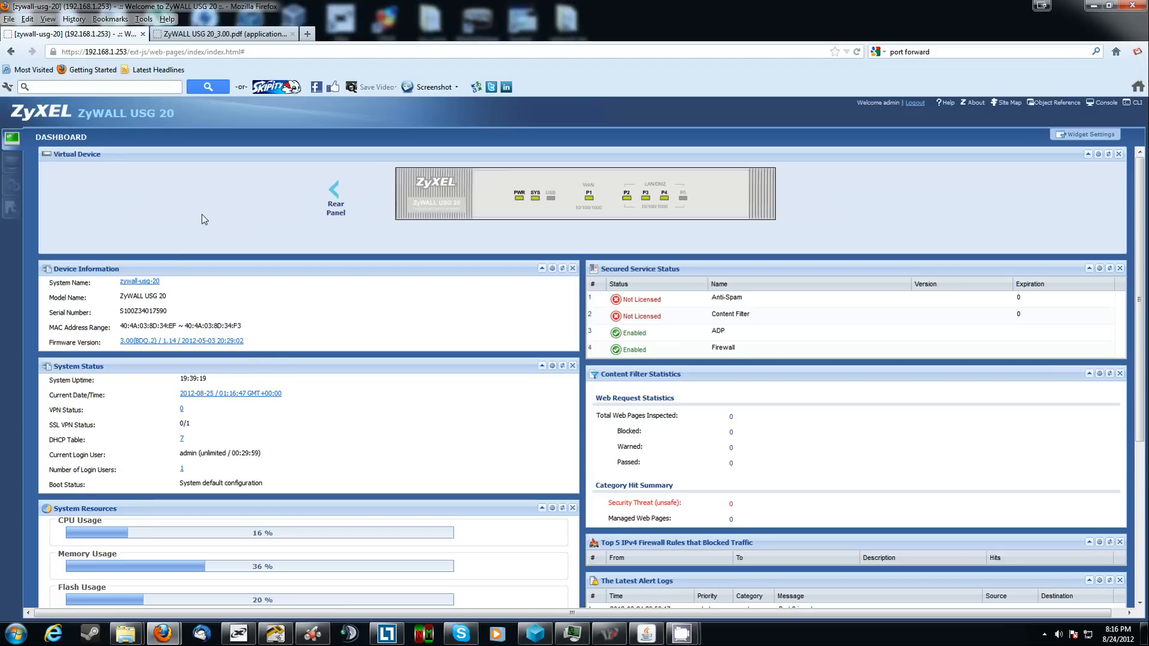
Open the firewall configuration and start a new IPv4 firewall rule
left_click(12, 186)
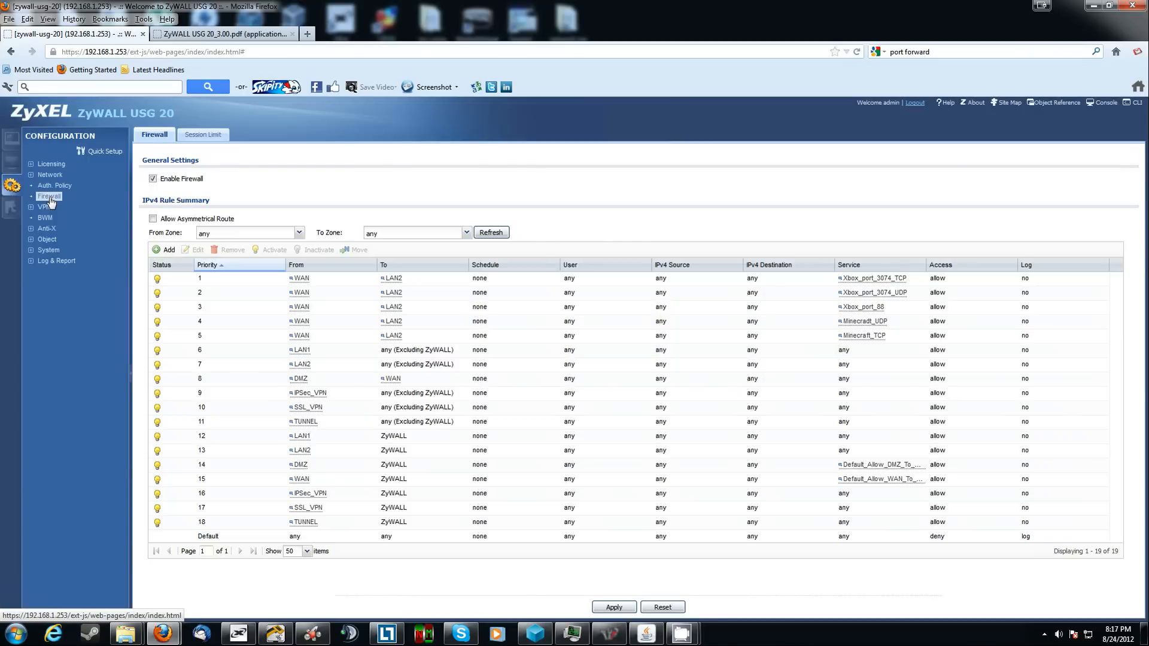
left_click(50, 199)
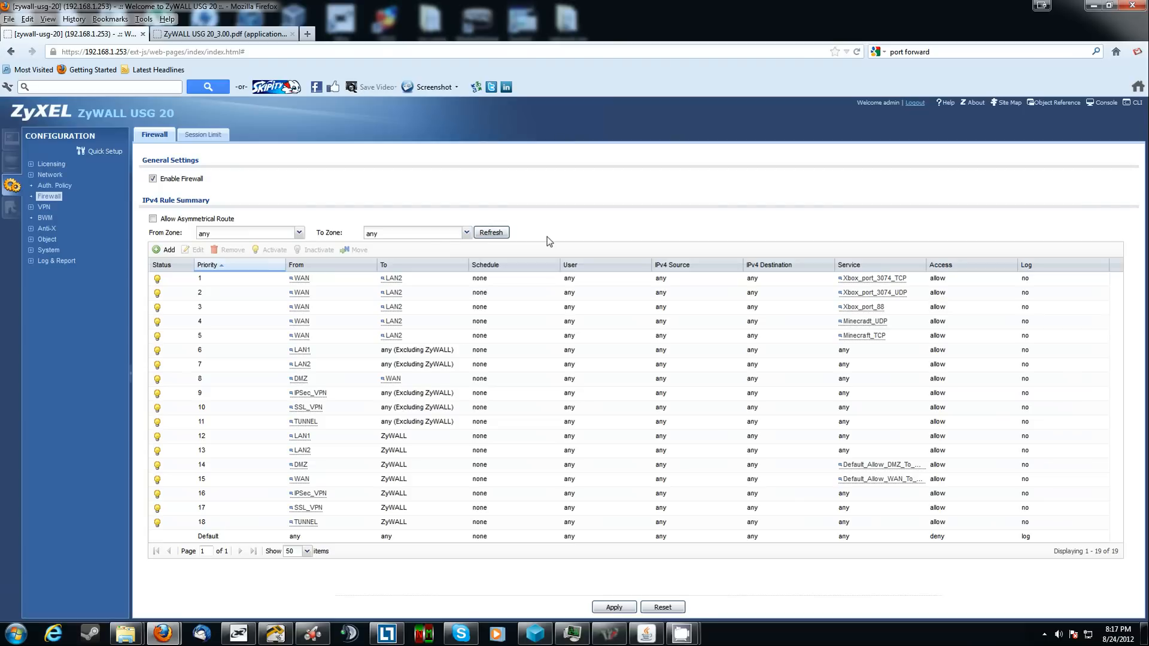
left_click(162, 250)
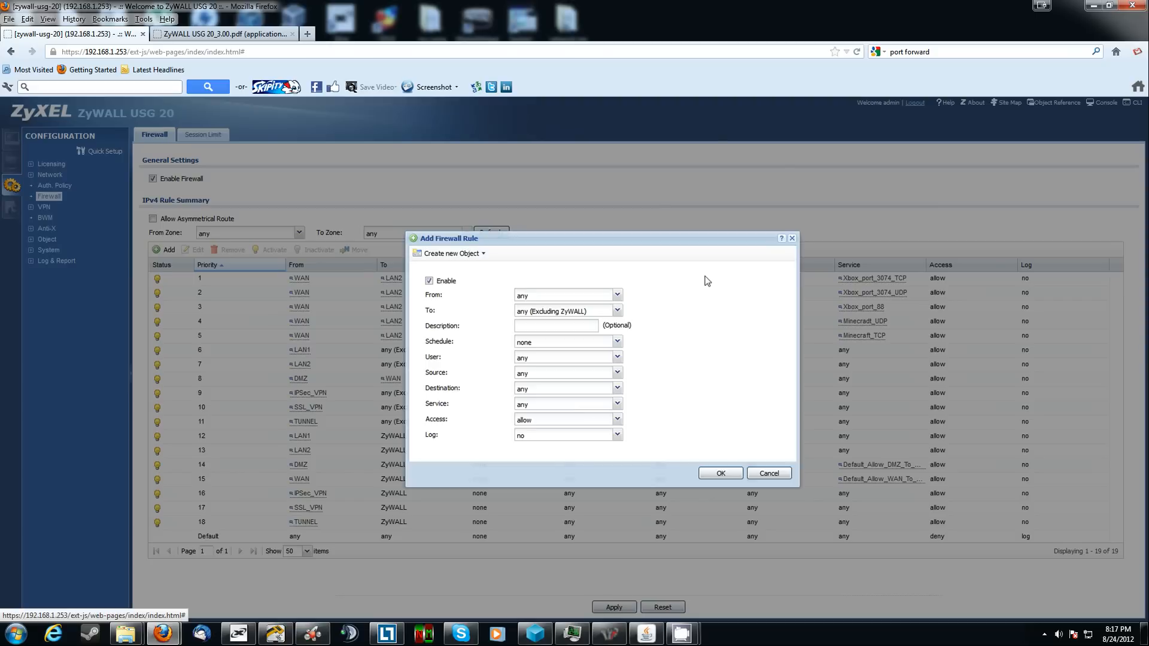
Set the new rule's From zone to WAN, its To zone to LAN2 and its description to Test
left_click(618, 296)
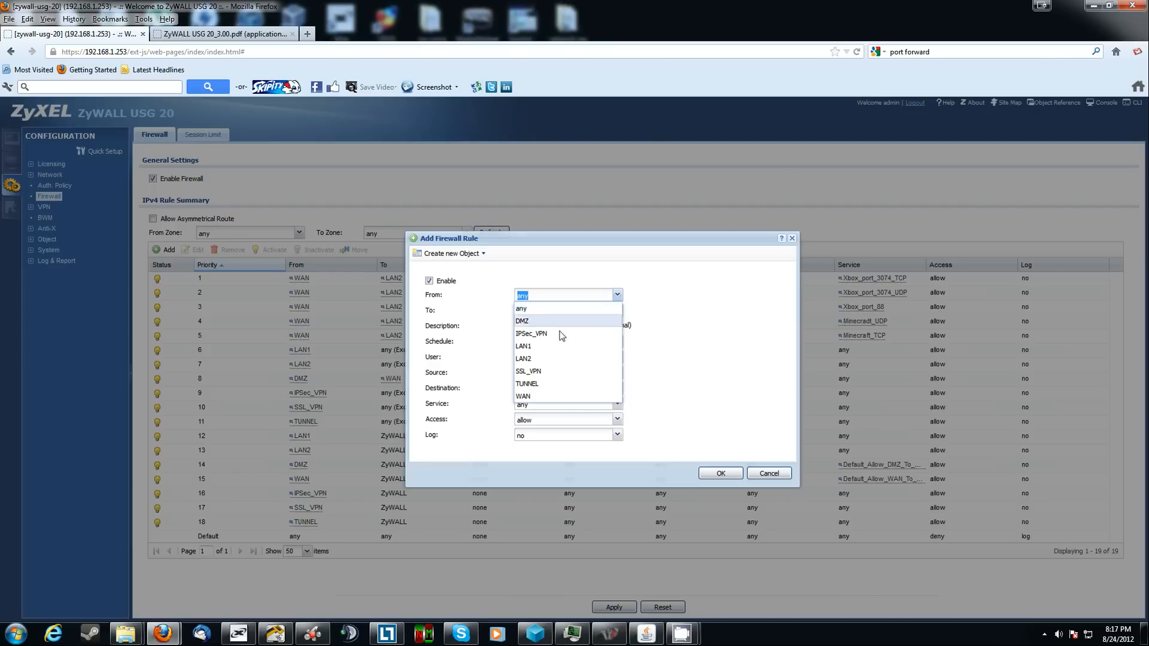
left_click(526, 397)
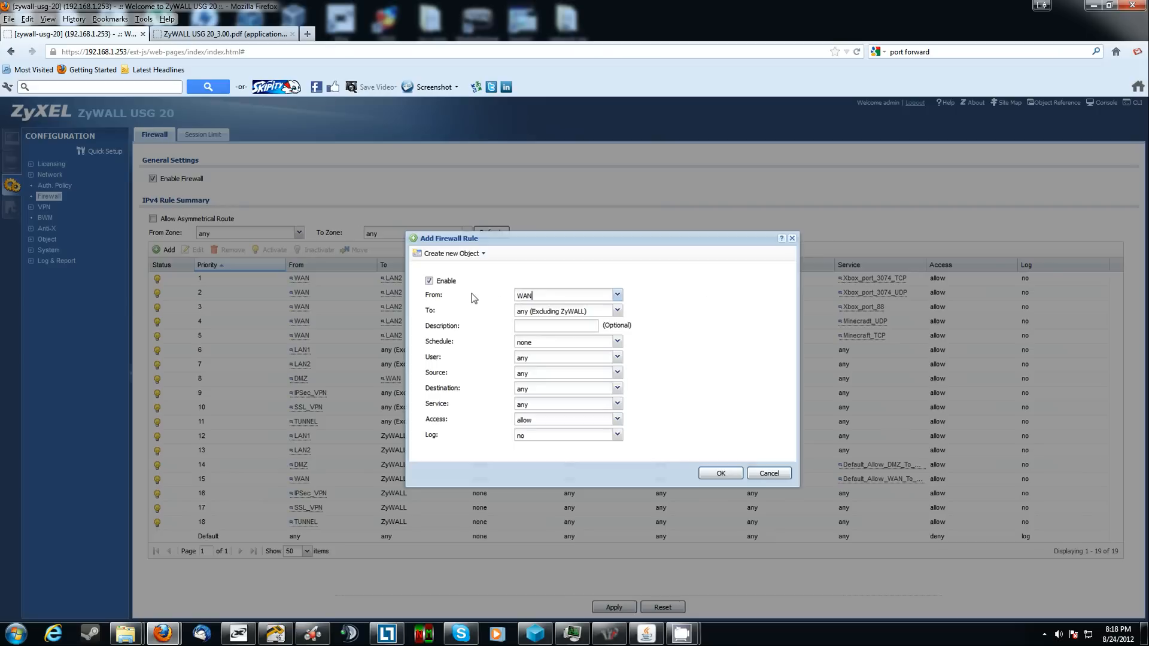
left_click(617, 312)
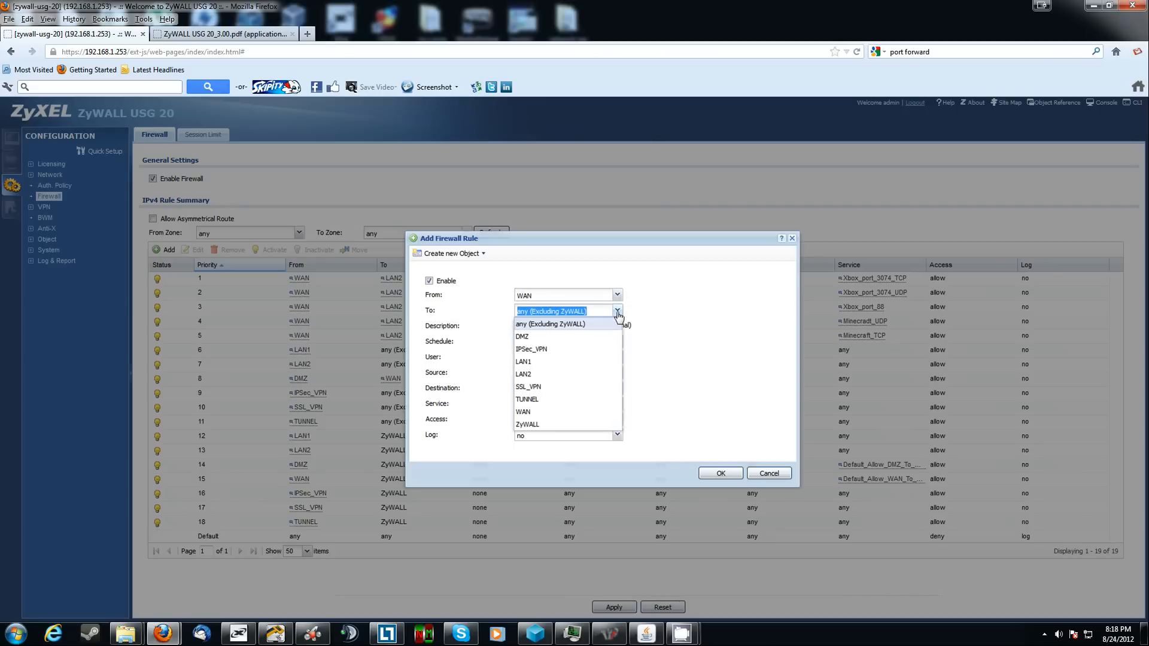
left_click(579, 375)
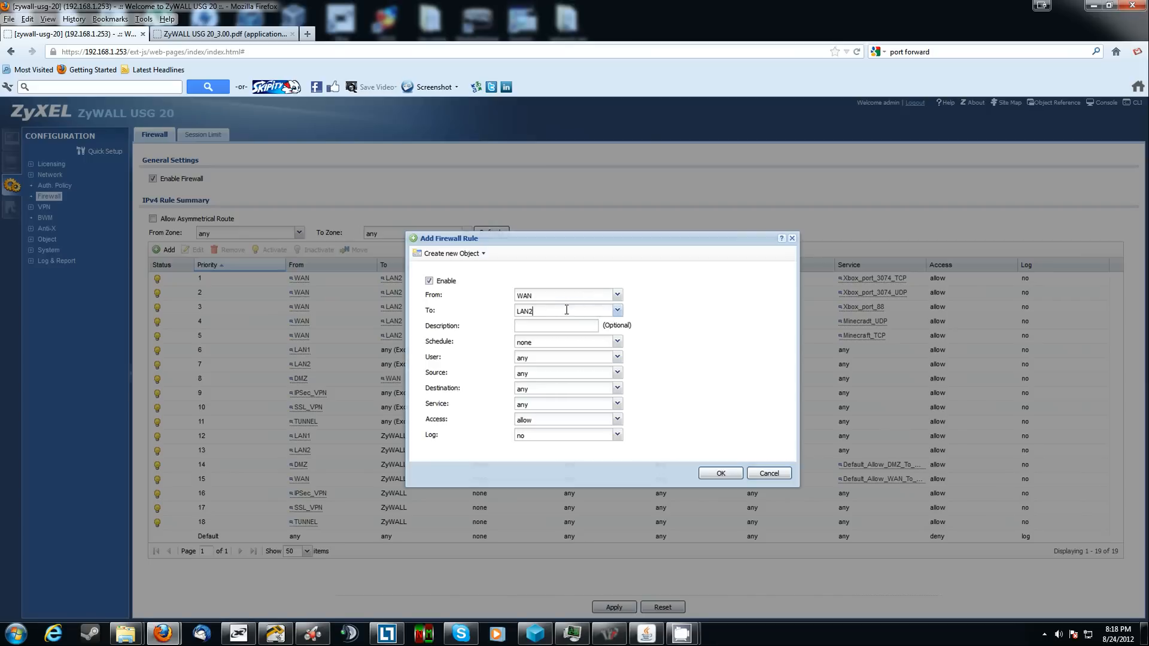
left_click(618, 310)
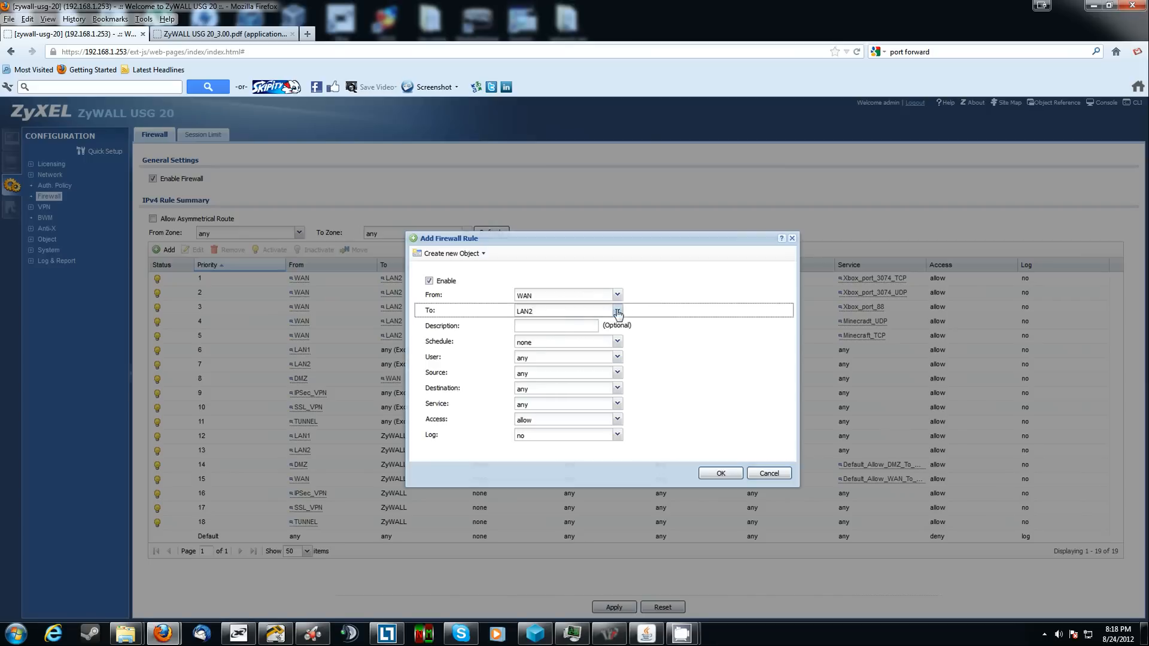
left_click(662, 316)
left_click(573, 328)
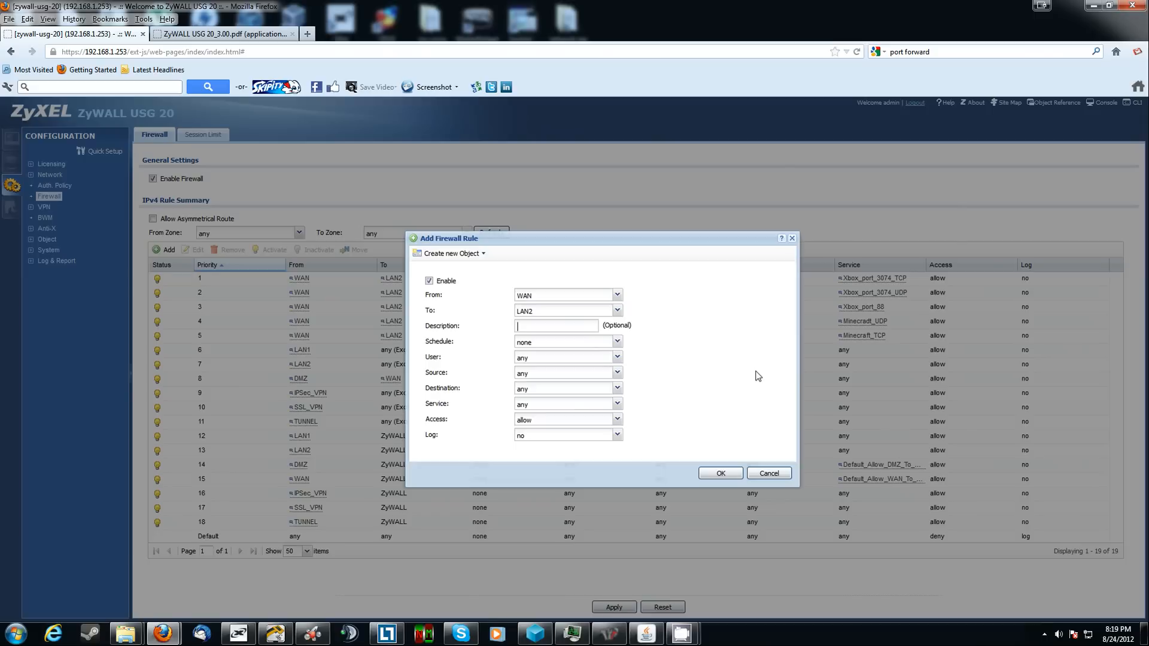
type("Test")
Review the choices offered for the rule's schedule, user, source, destination and service
left_click(618, 343)
left_click(717, 351)
left_click(617, 358)
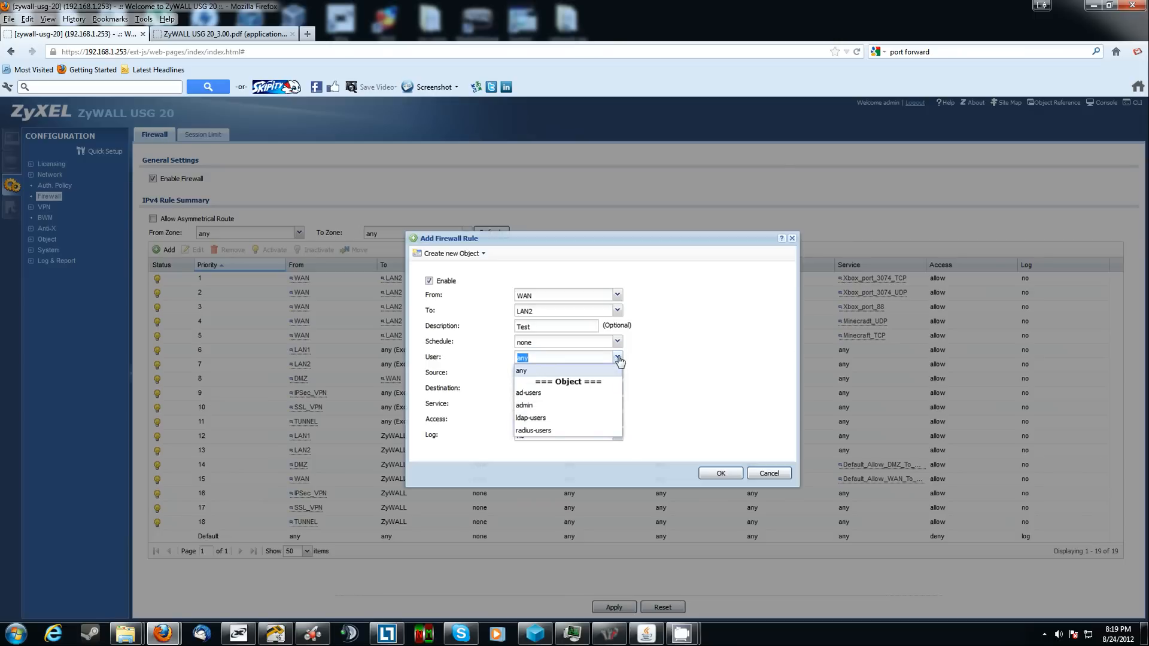
left_click(658, 368)
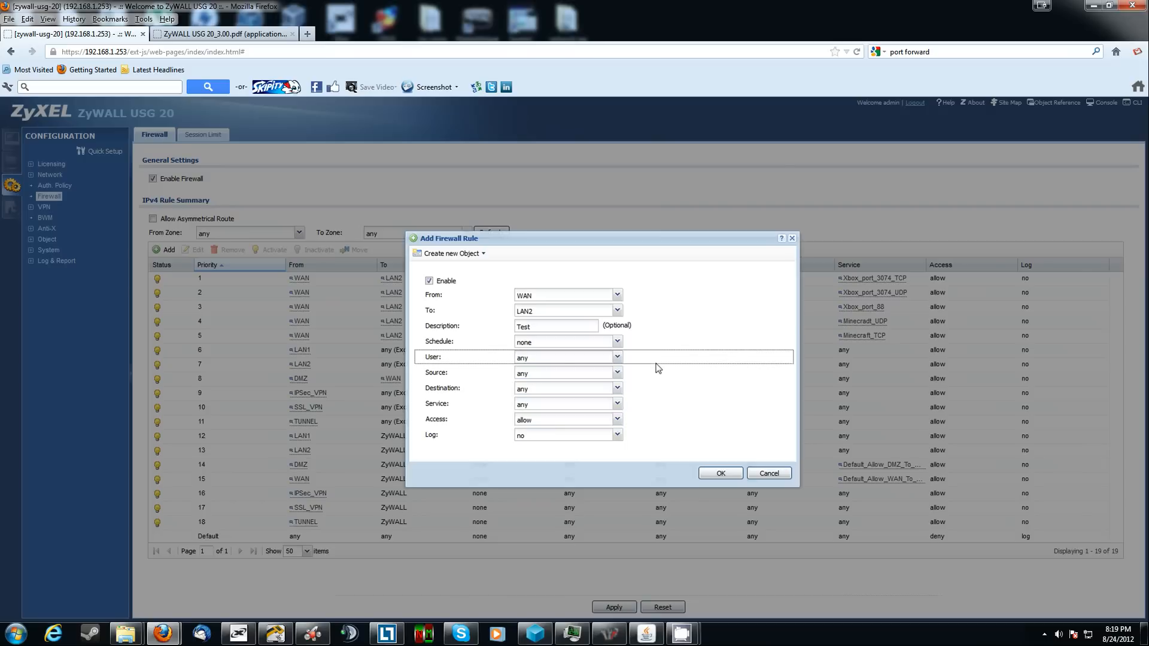
left_click(617, 372)
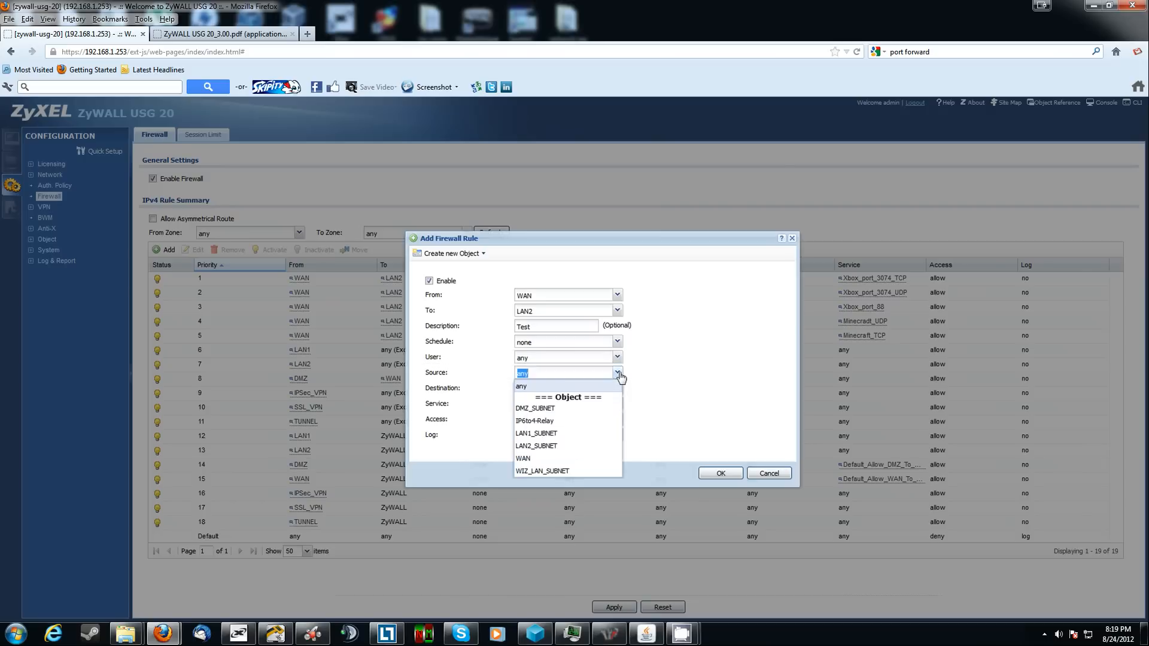
left_click(645, 376)
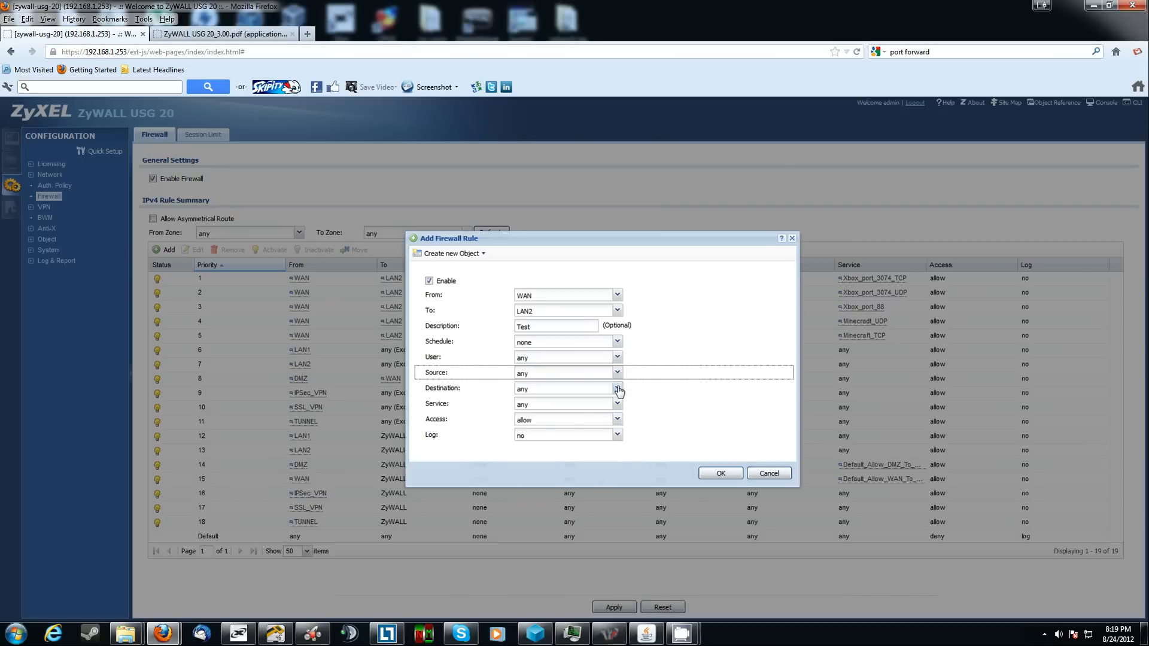
left_click(618, 389)
left_click(678, 377)
key("Tab")
key("Tab")
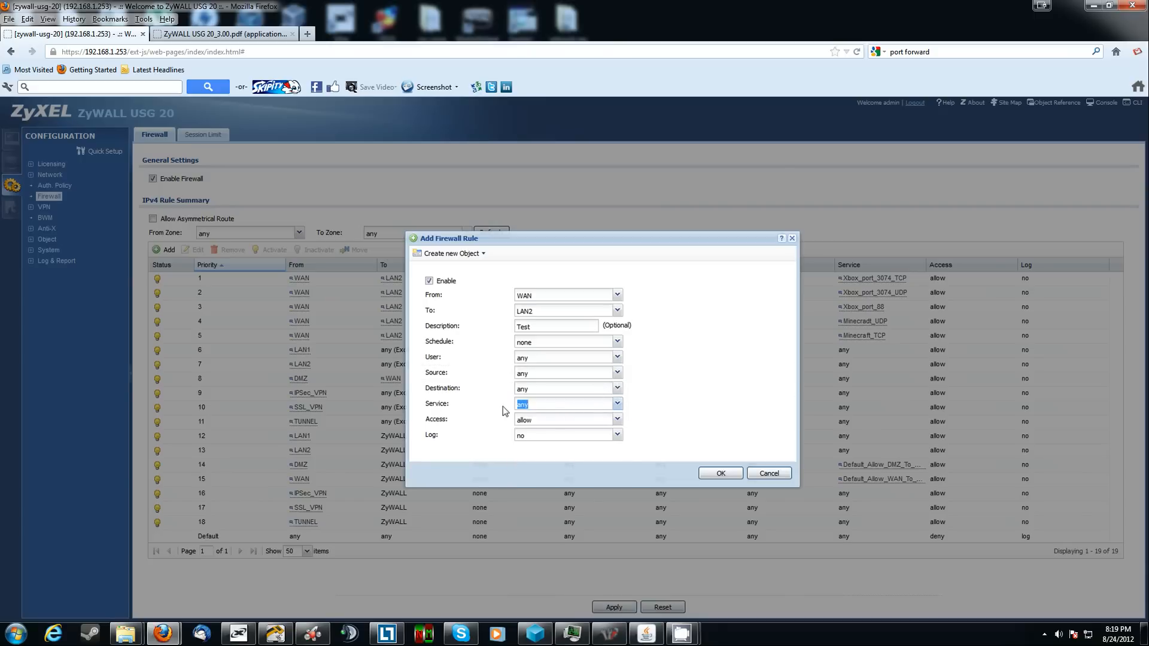
left_click(617, 404)
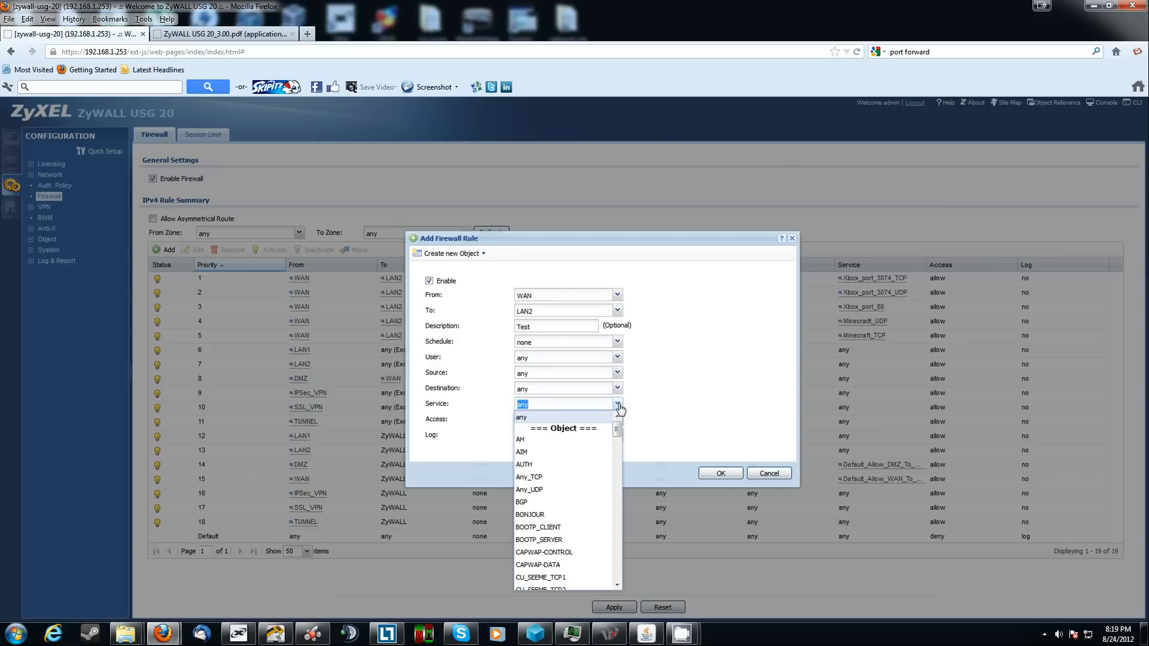
left_click(683, 395)
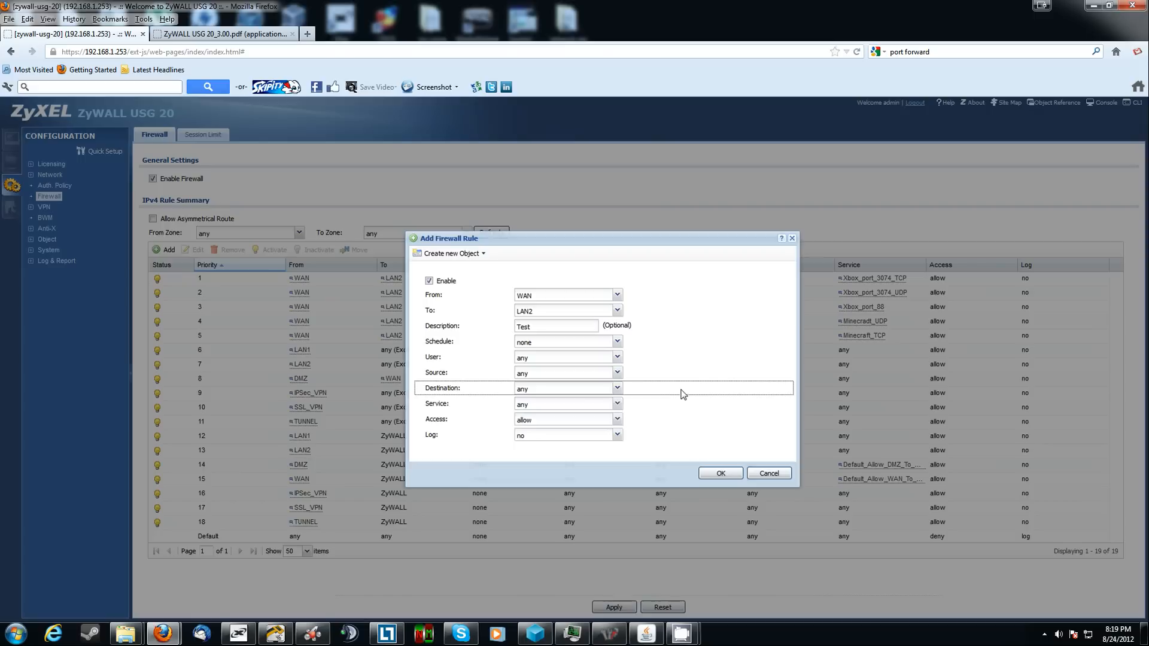
left_click(617, 405)
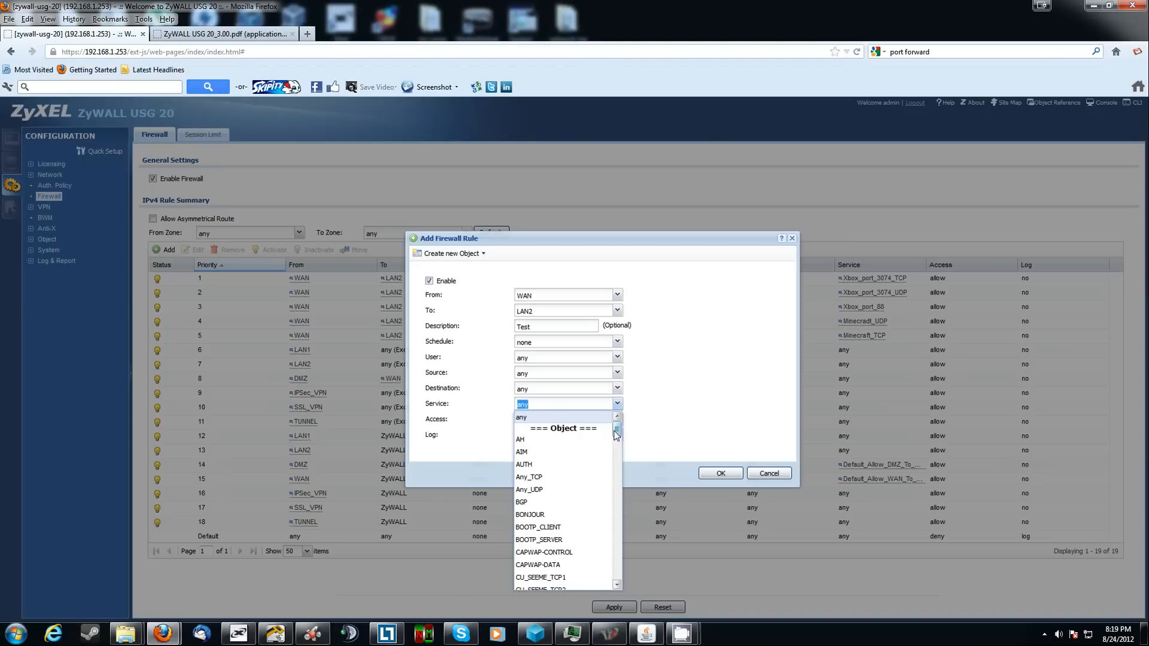
left_click_drag(617, 437, 685, 399)
left_click(686, 398)
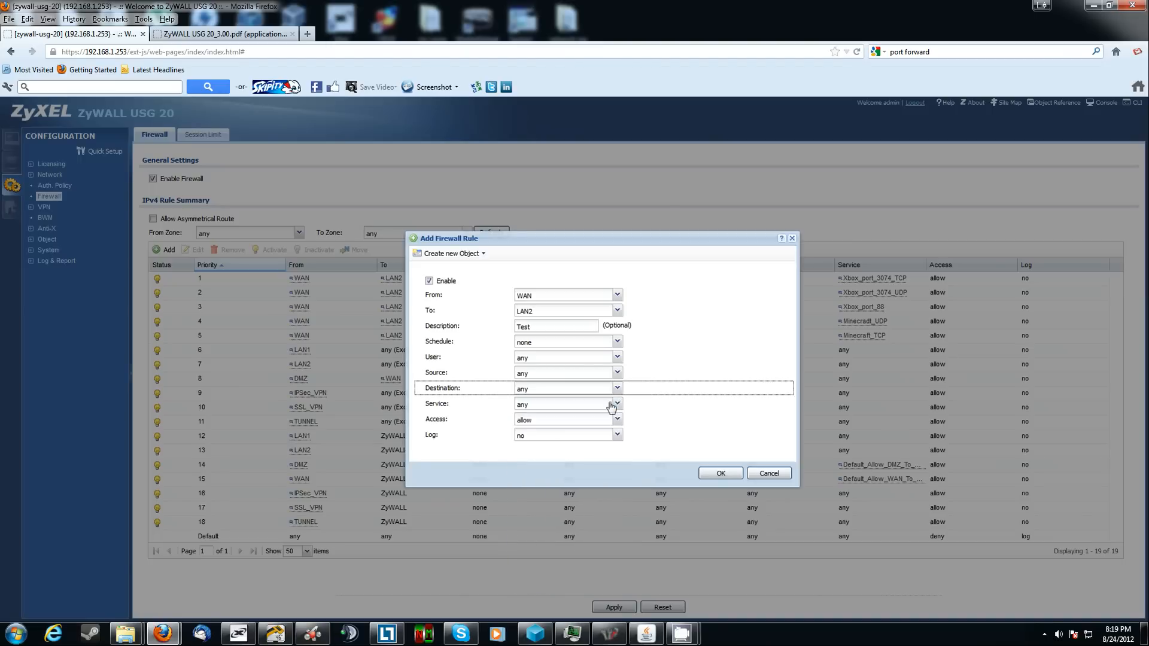
left_click(483, 407)
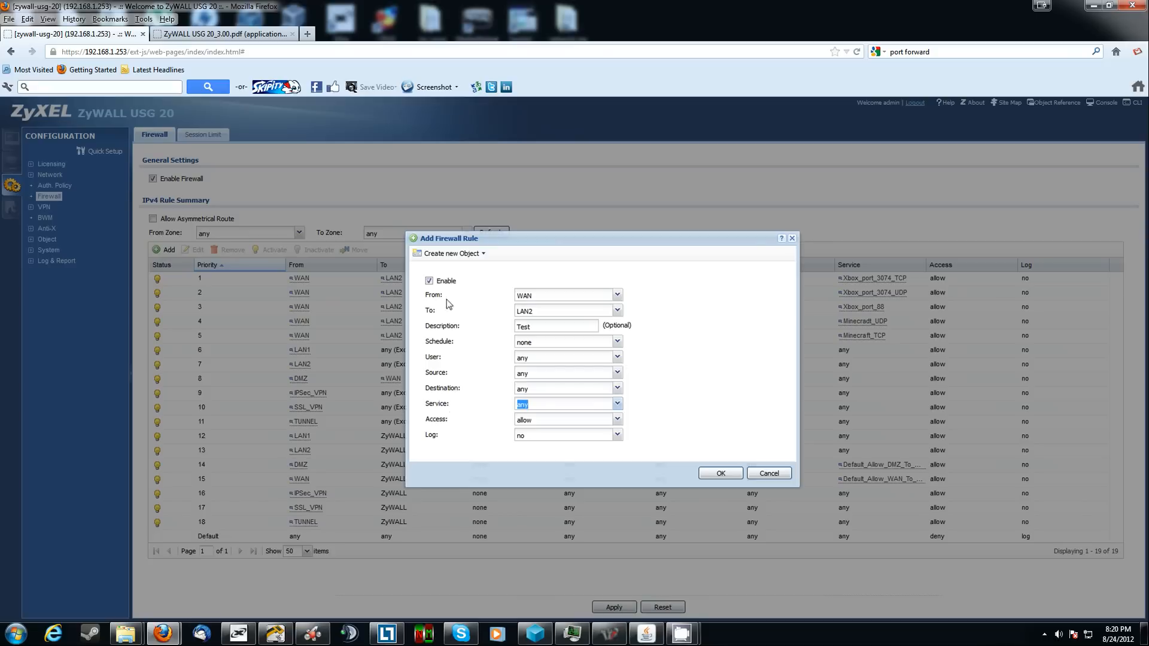
Start a new service object from within the firewall rule and name it Test1
left_click(453, 254)
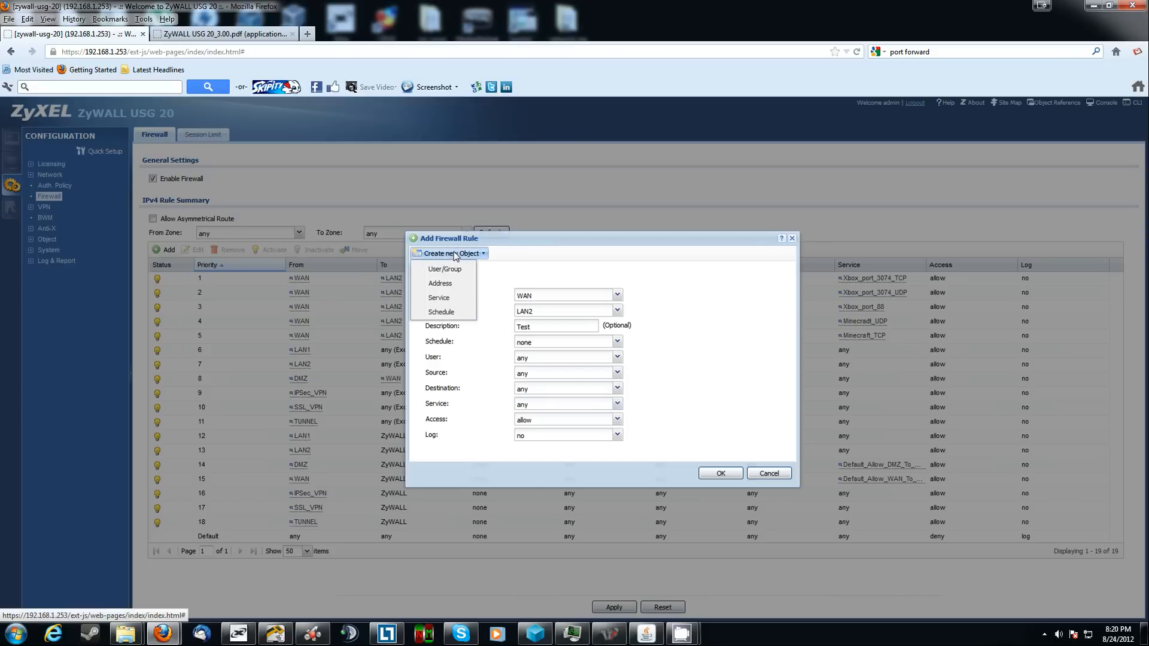
left_click(444, 297)
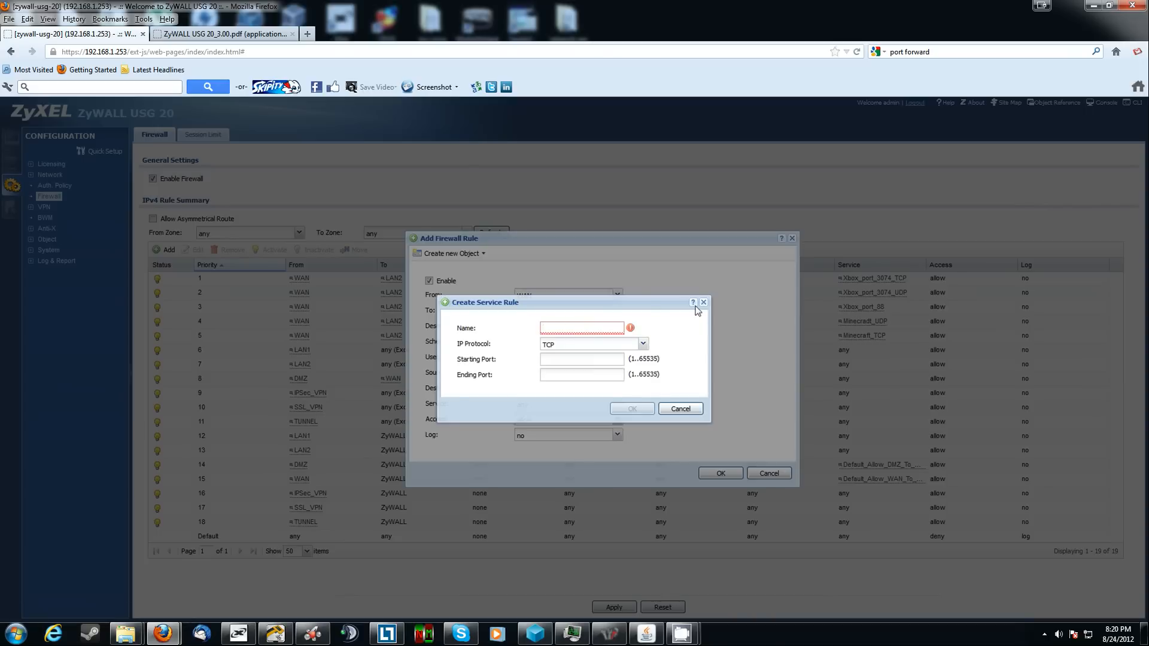
type("Test1")
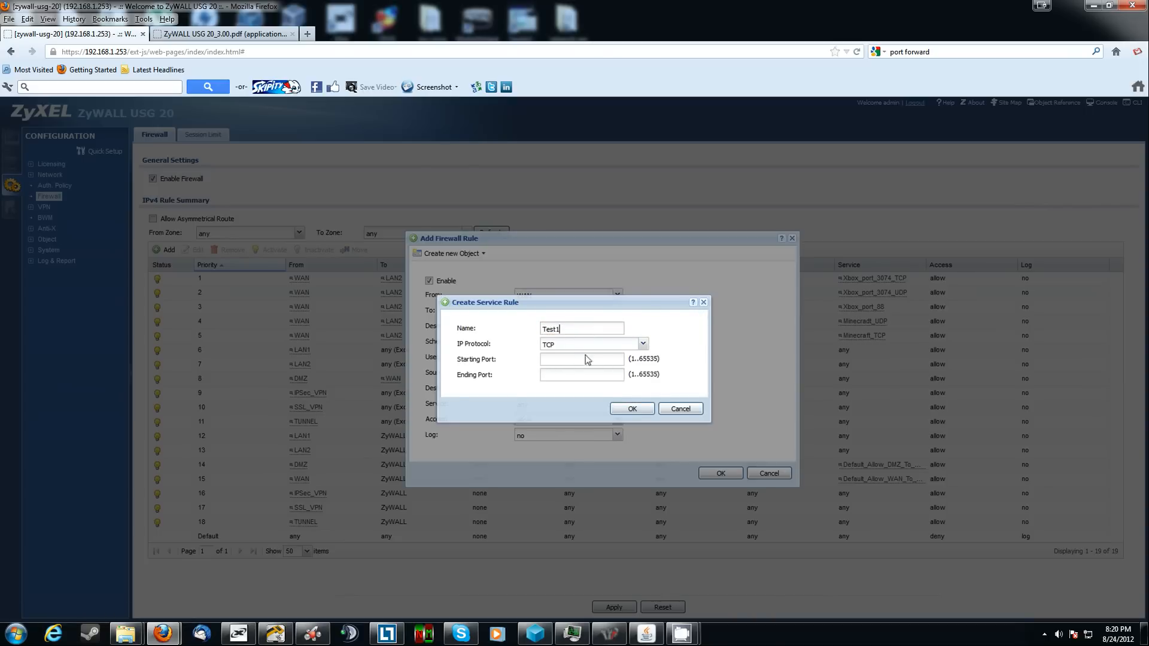
left_click(644, 344)
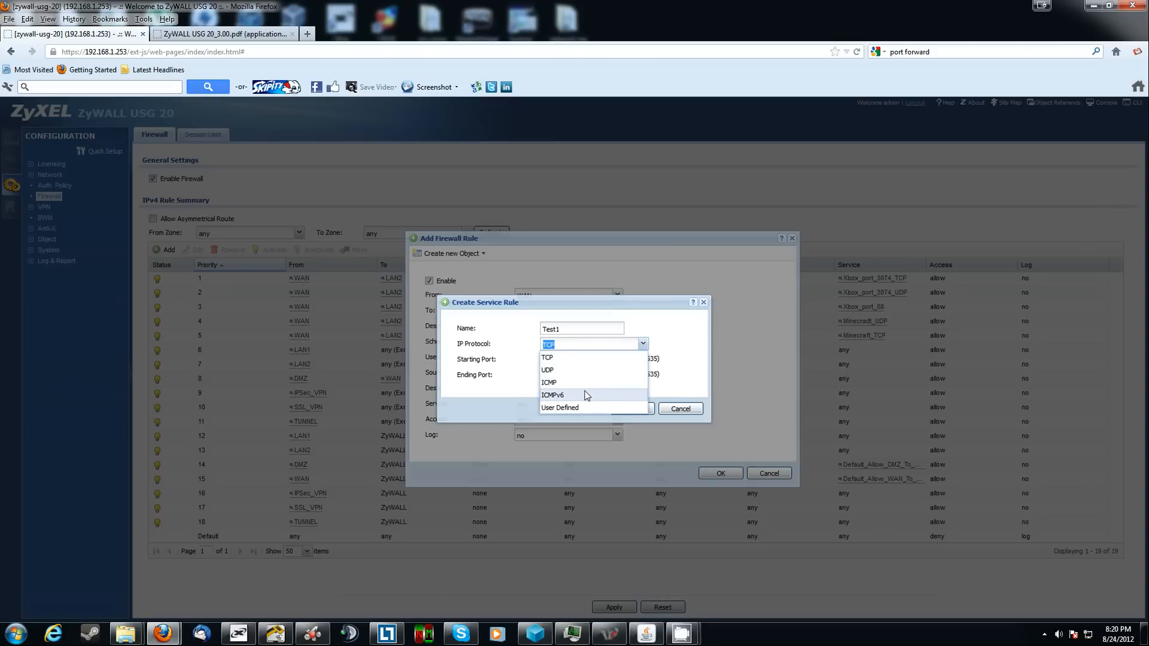
left_click(582, 407)
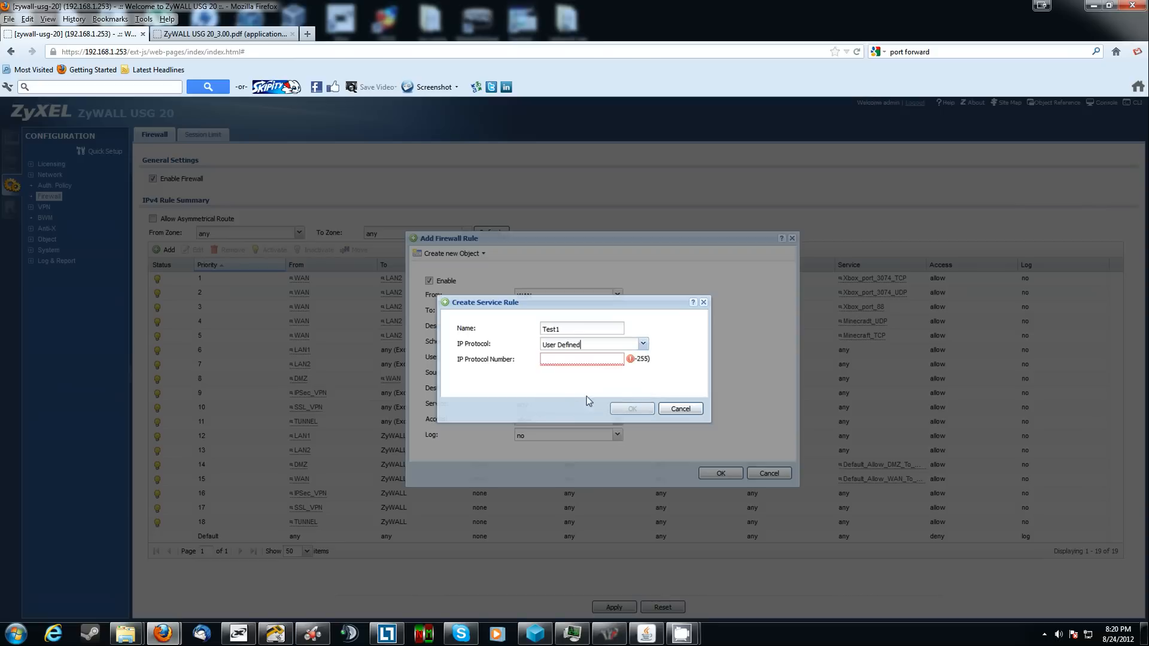
left_click(643, 344)
left_click(635, 353)
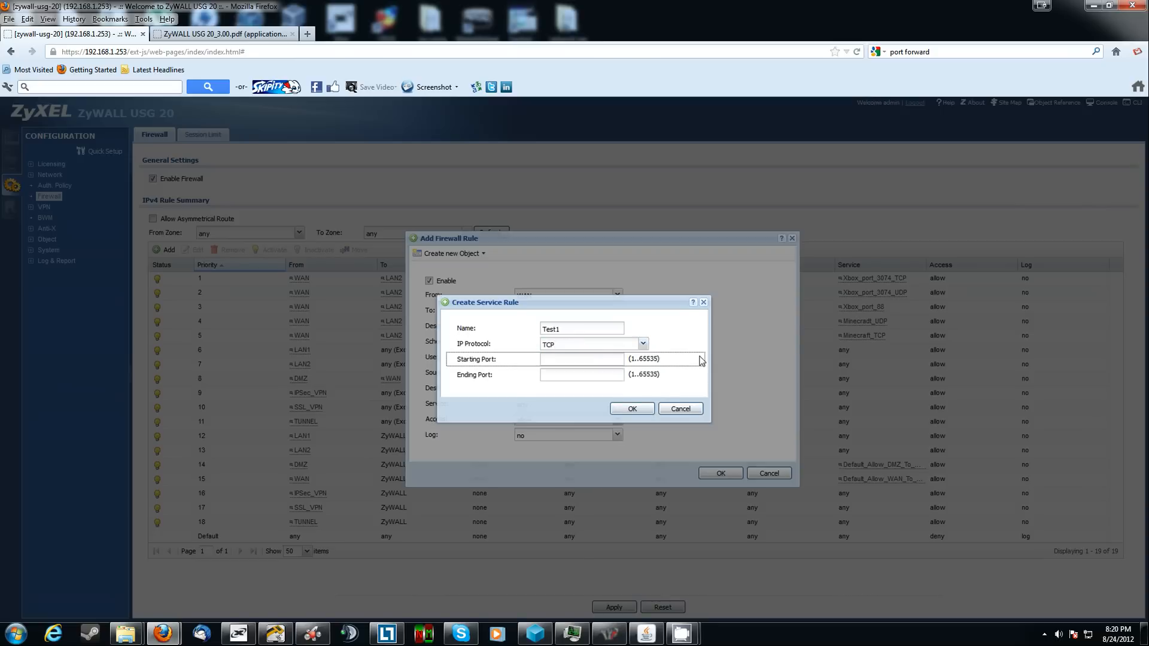
Set the Test1 service's starting port to 9000, fill in its ending port and save the service
key("Tab")
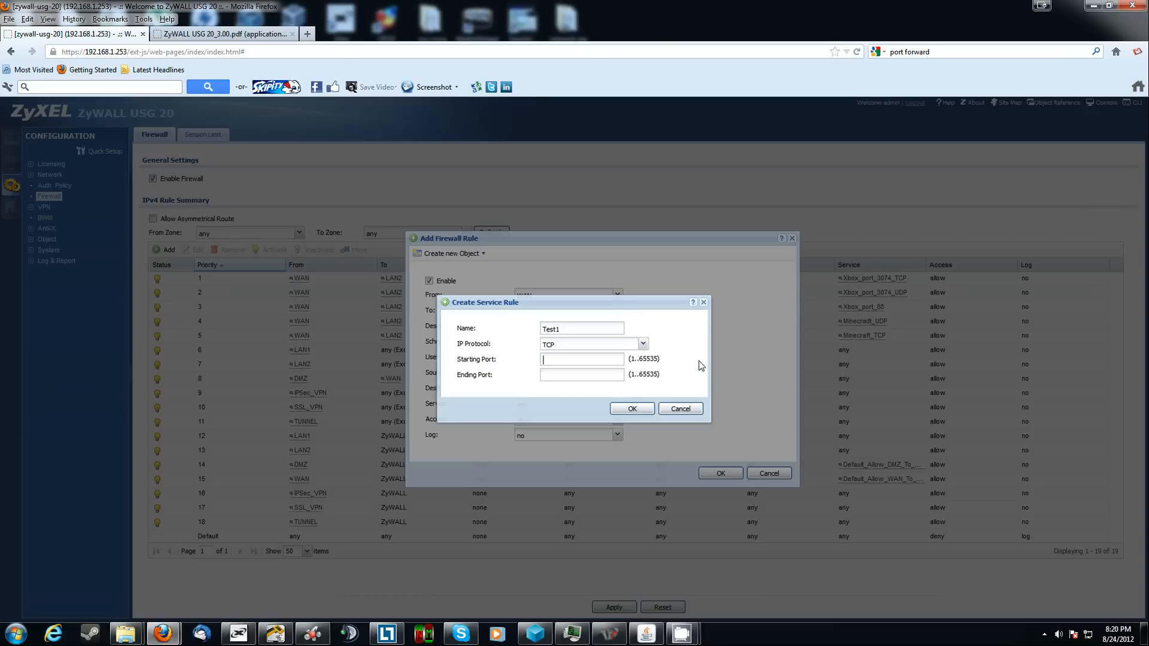
type("9000")
type("000")
left_click(635, 409)
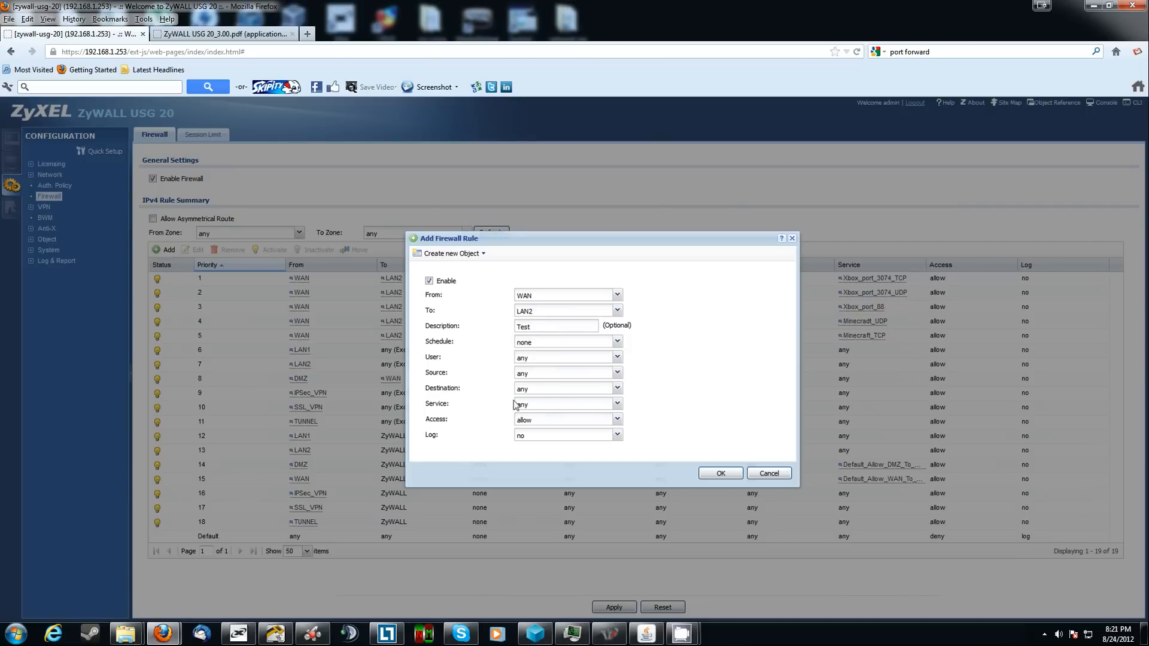
Assign the Test1 service to the new firewall rule
left_click(616, 404)
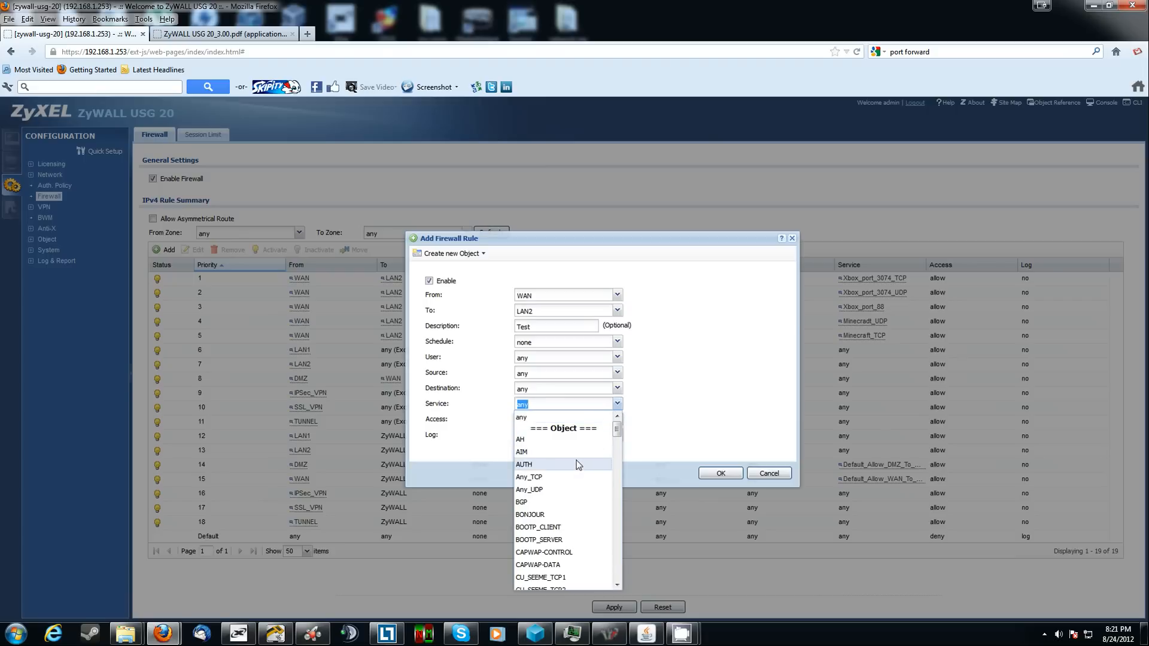
type("TACACS")
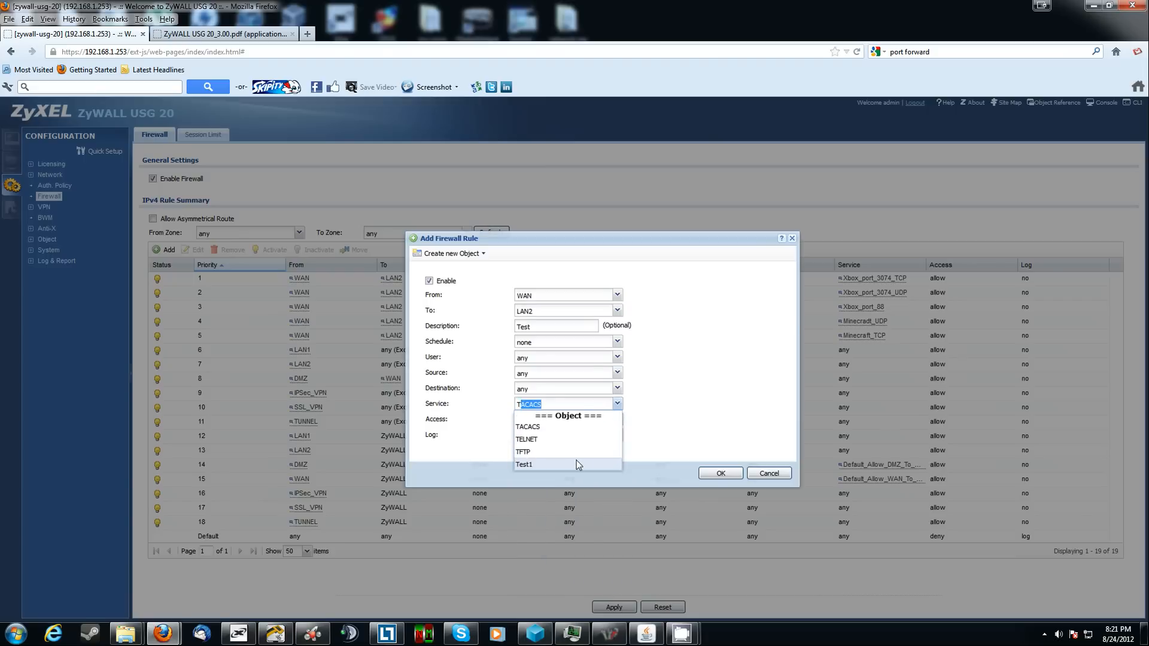
left_click(562, 463)
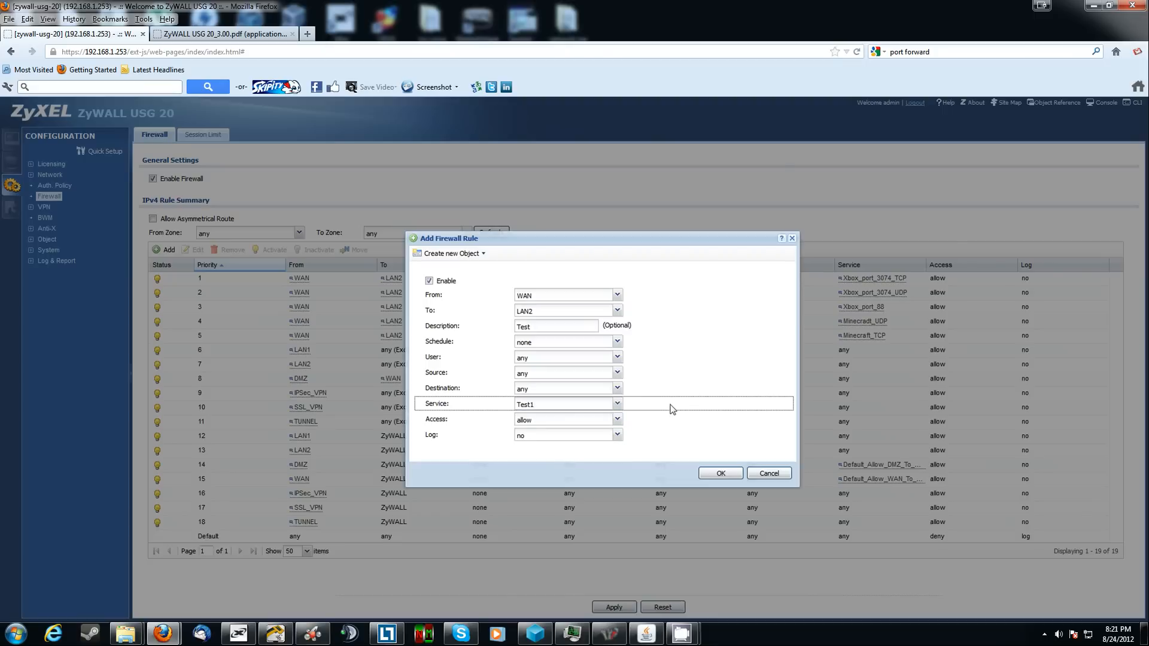
Review the rule's Access setting and the options available for logging
left_click(608, 423)
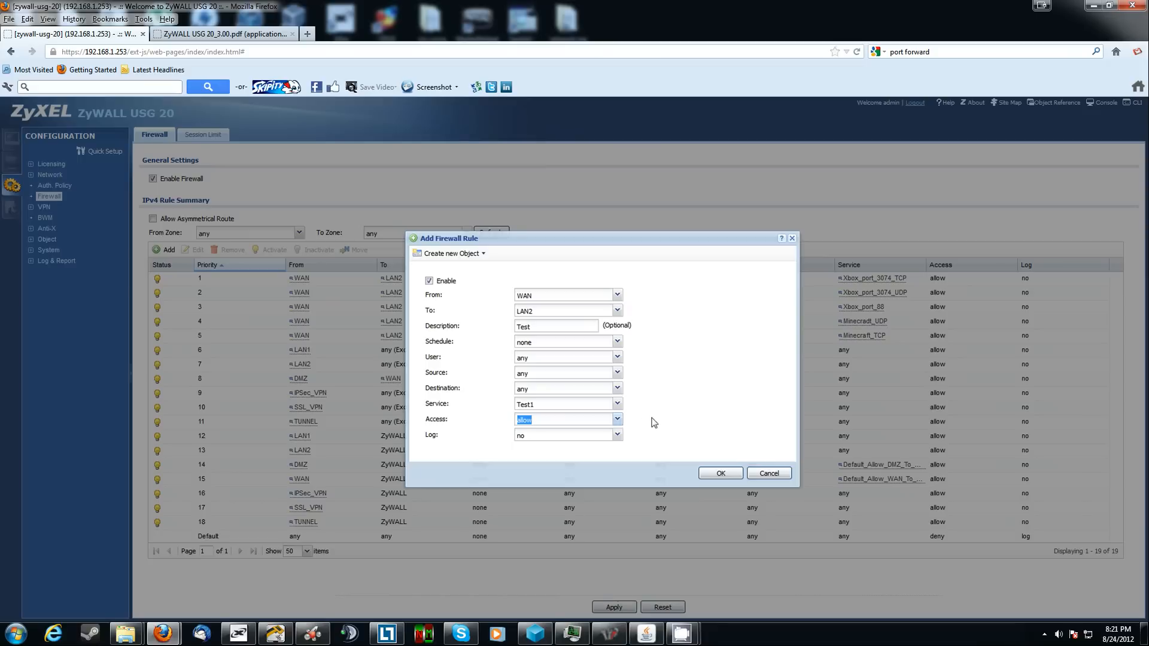
left_click(639, 456)
left_click(617, 435)
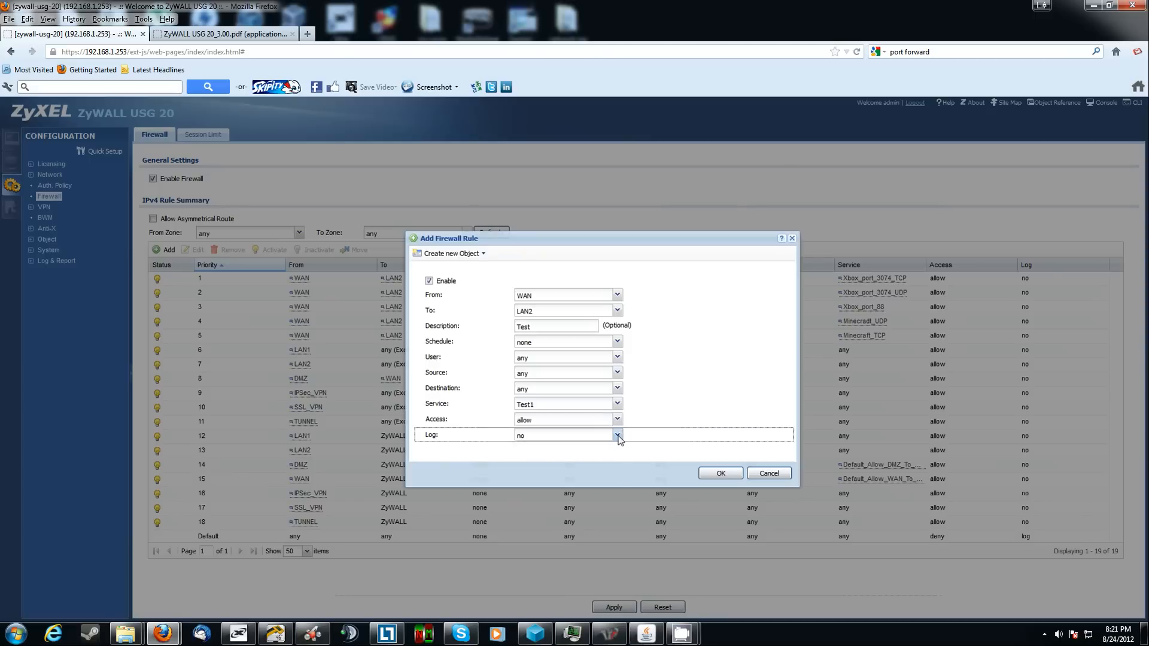
left_click(670, 439)
left_click(595, 455)
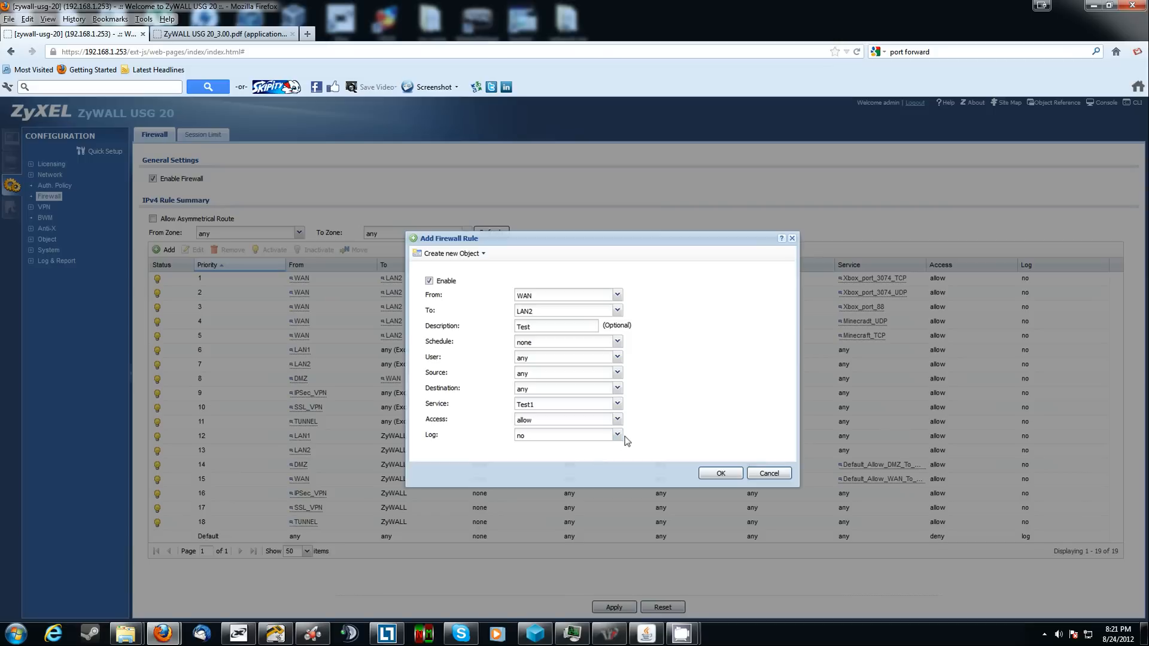
left_click(617, 435)
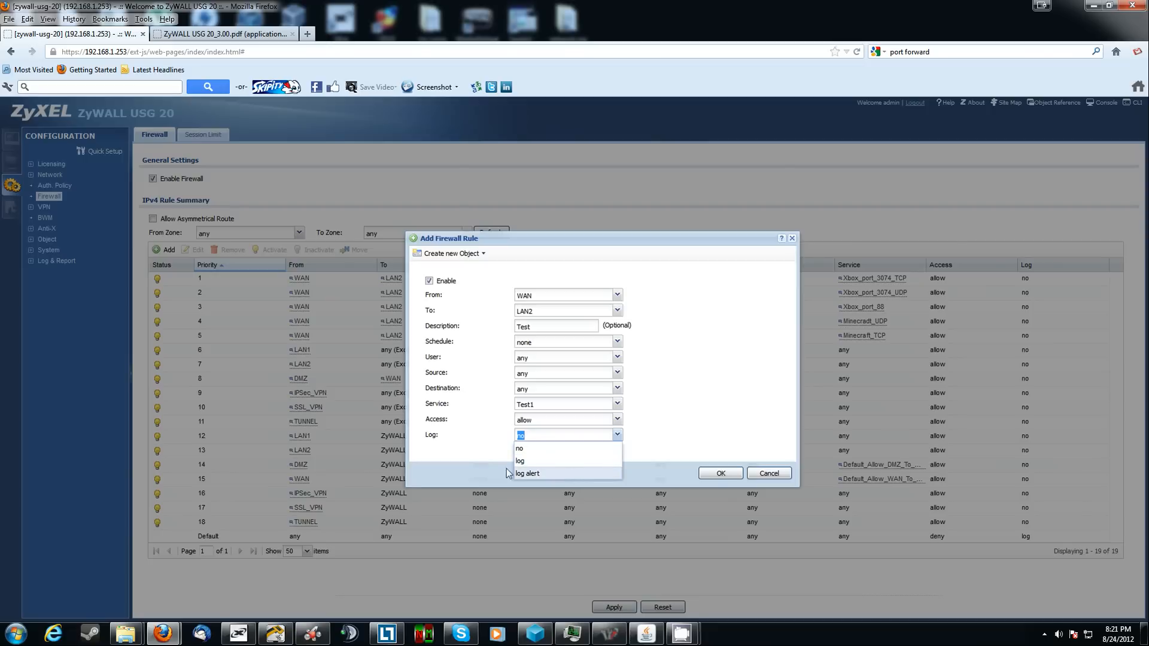
left_click(480, 448)
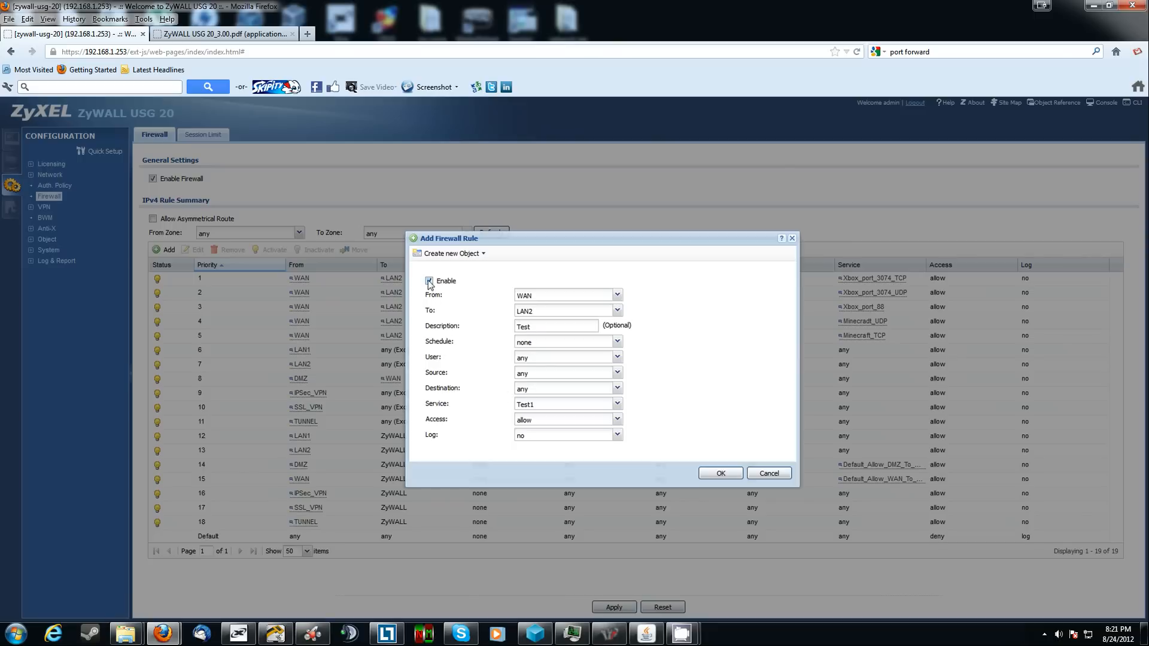
Save the new WAN-to-LAN2 firewall rule for the Test1 service and check its entry in the rule summary
left_click(712, 473)
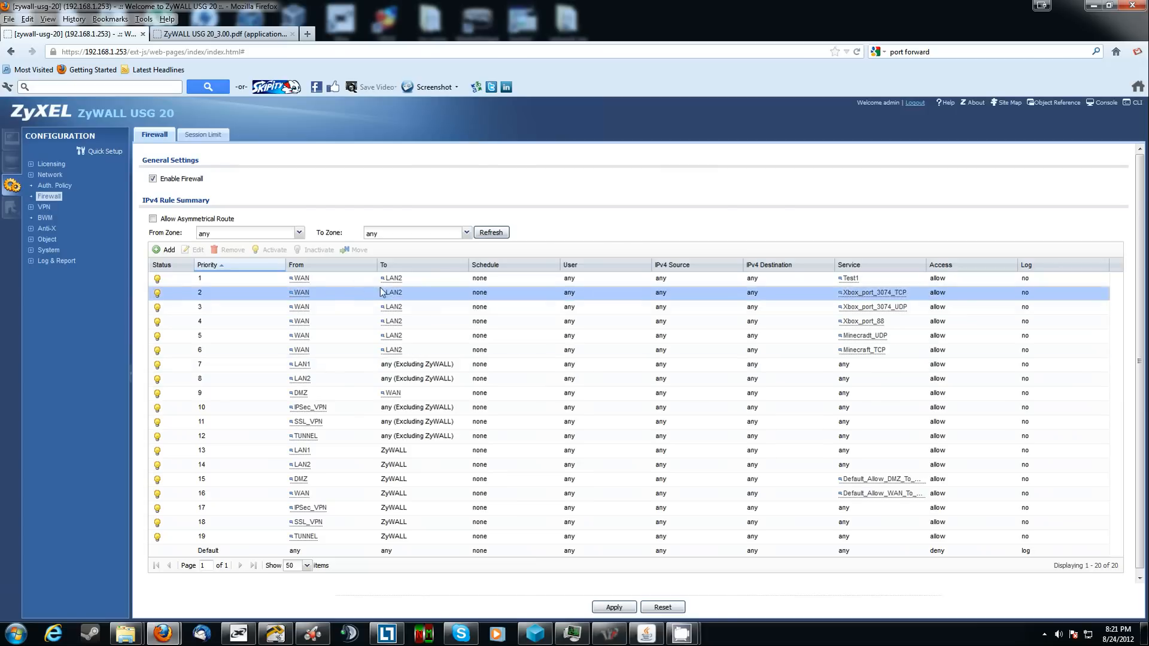
mouse_move(856, 281)
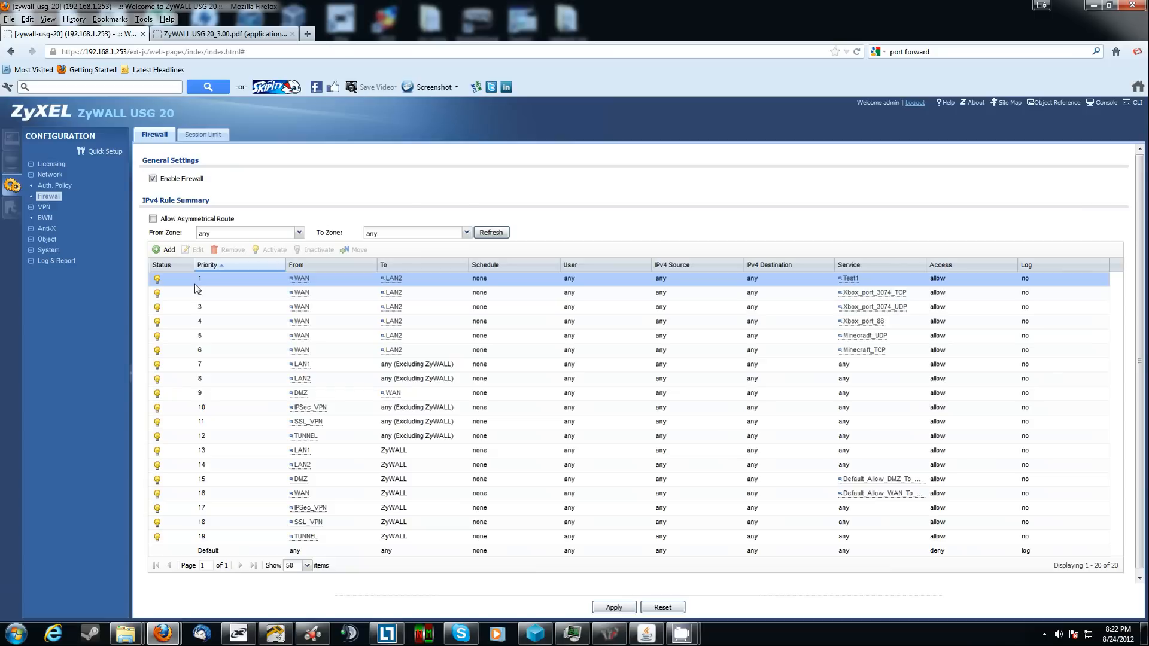
mouse_move(301, 277)
Examine the Test1 firewall rule's move option and its editable settings without changing anything
left_click(228, 283)
left_click(359, 250)
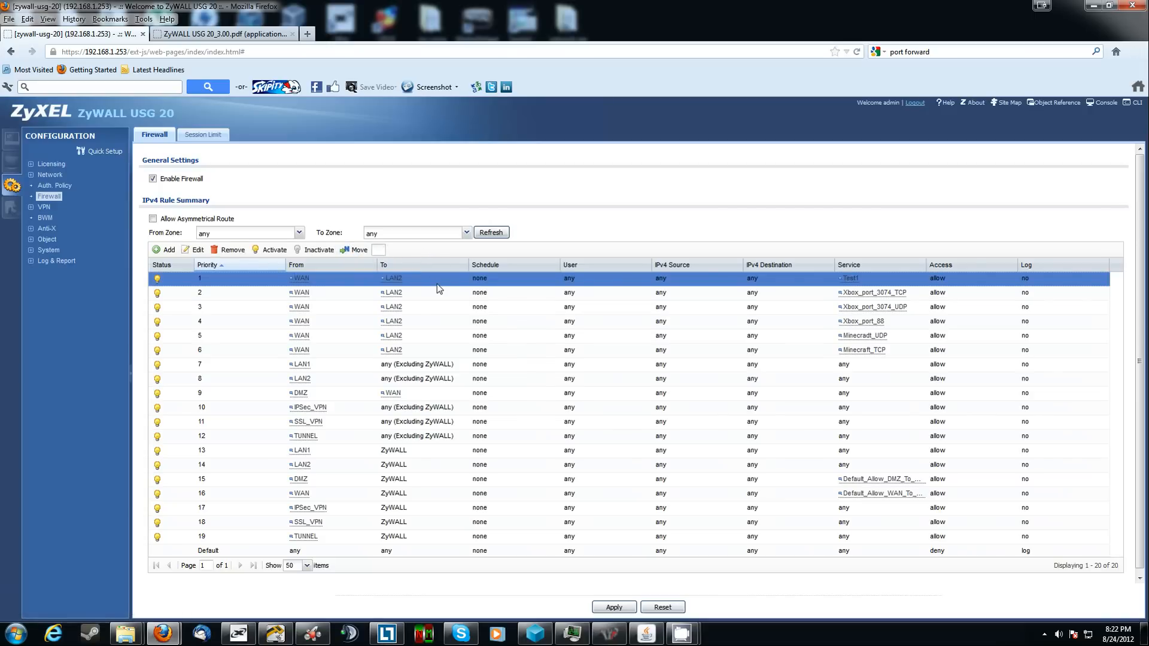
double_click(795, 281)
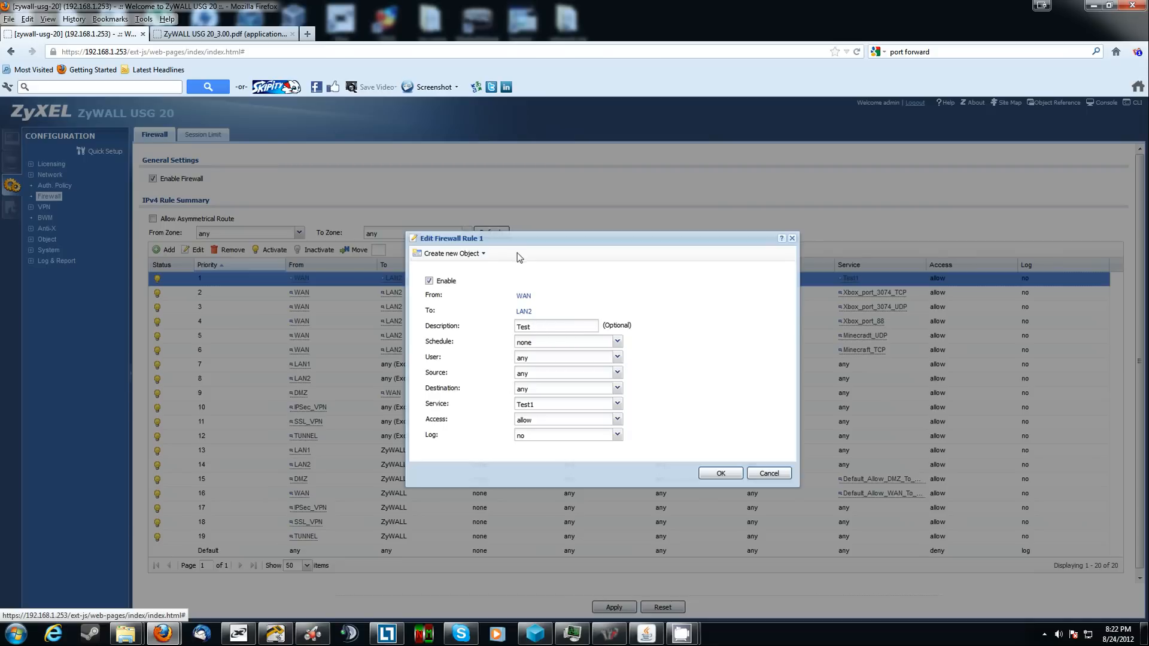
left_click(767, 472)
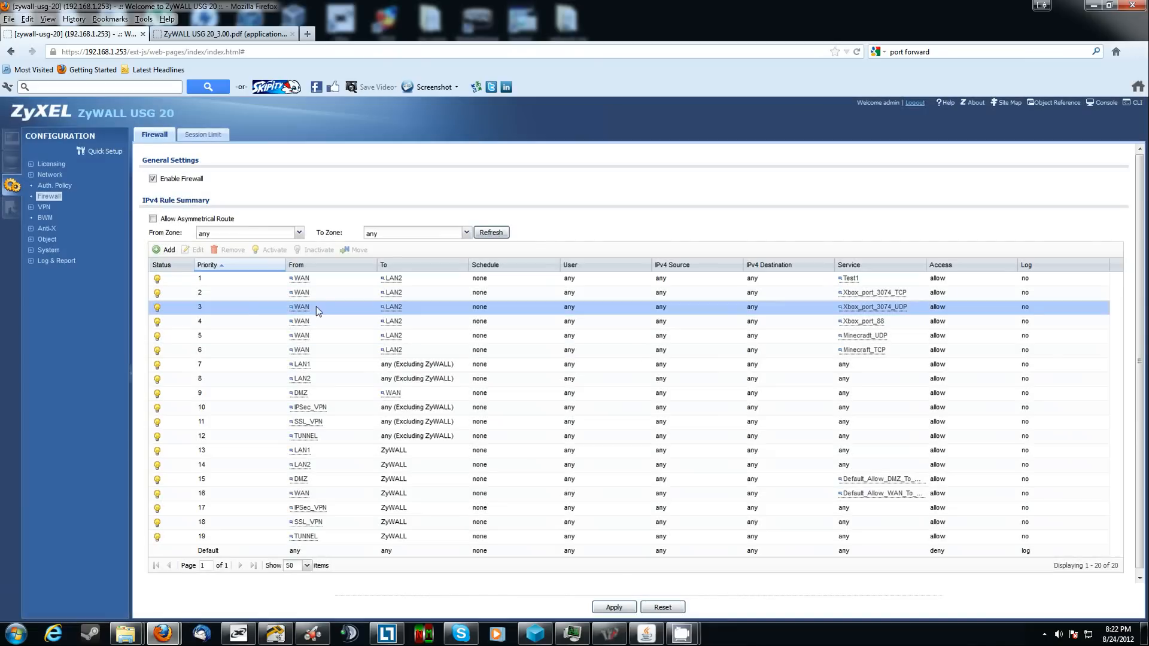
Open the list of service objects and go to its last page to find Test1
left_click(30, 250)
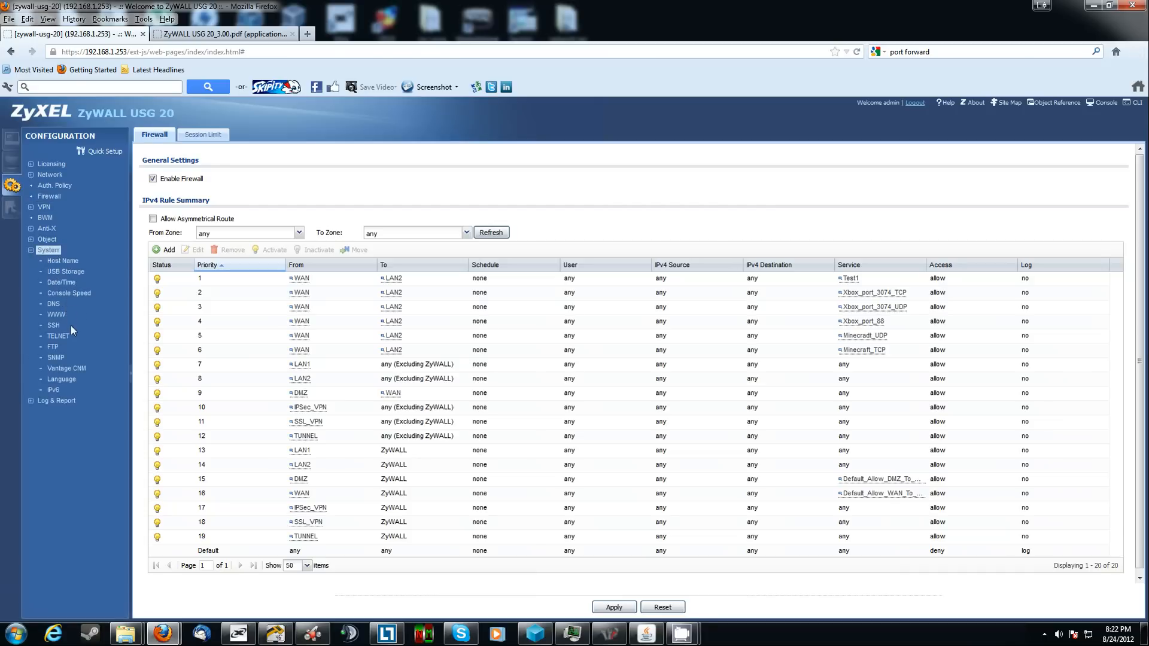
left_click(30, 249)
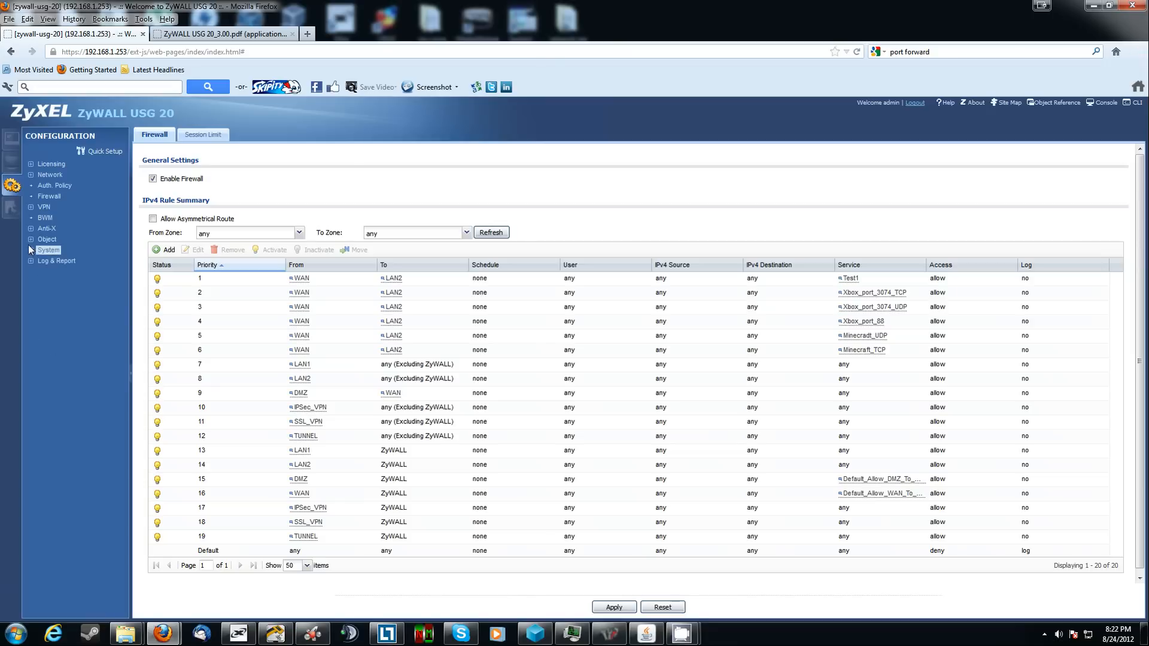
left_click(31, 239)
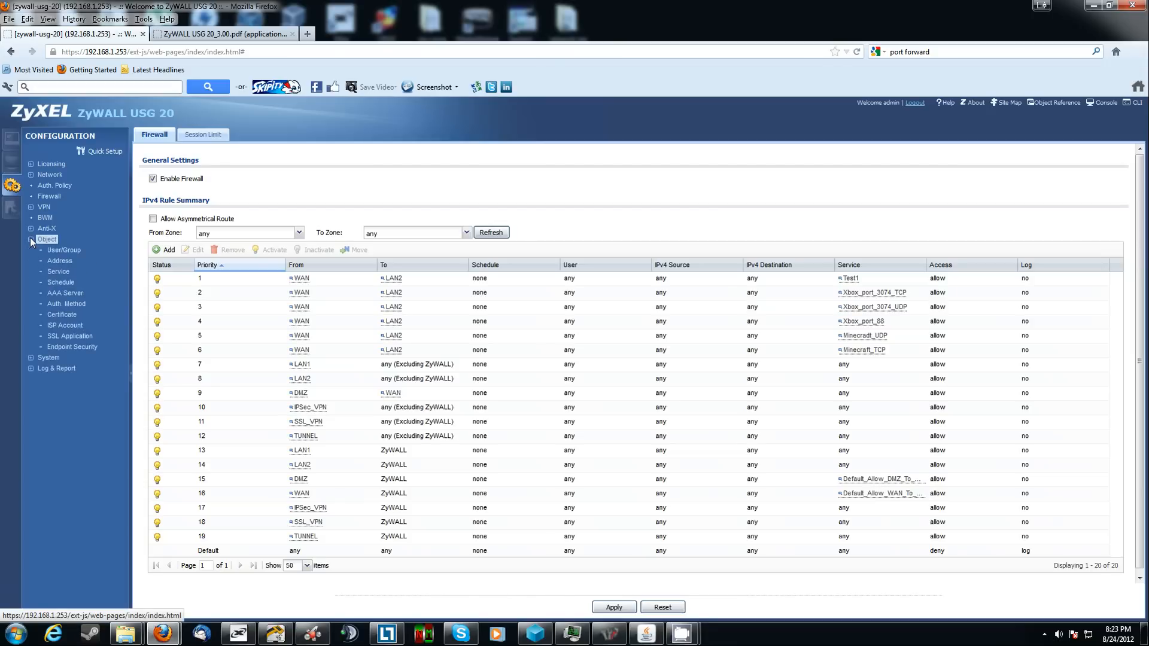
left_click(59, 273)
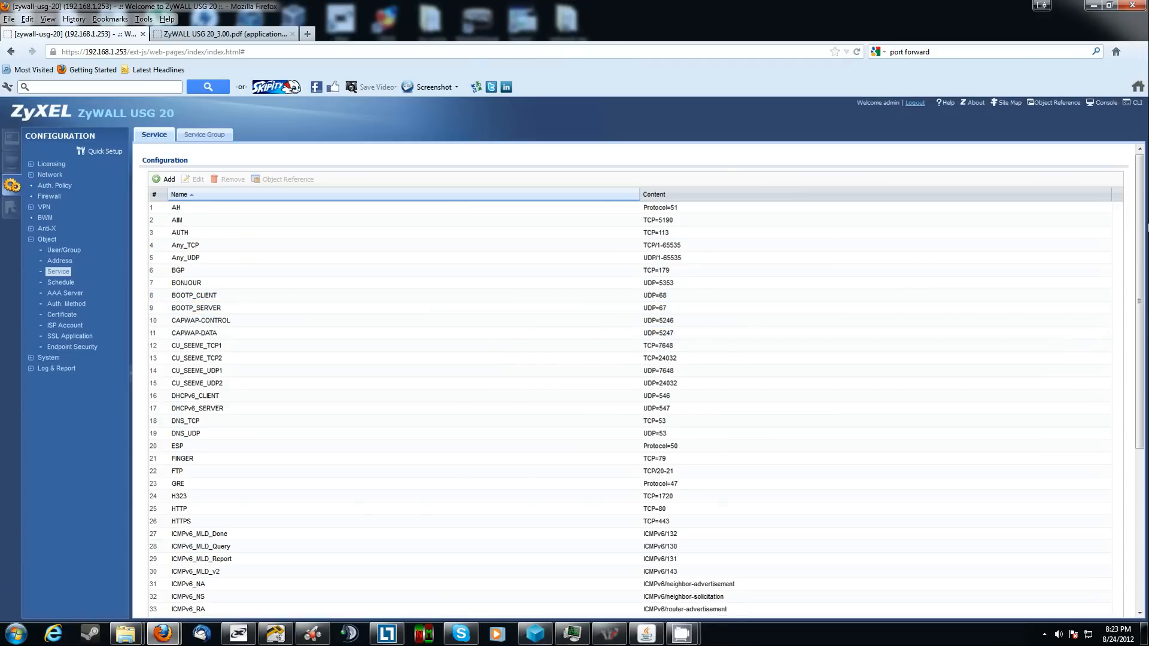
left_click_drag(1140, 228, 1140, 390)
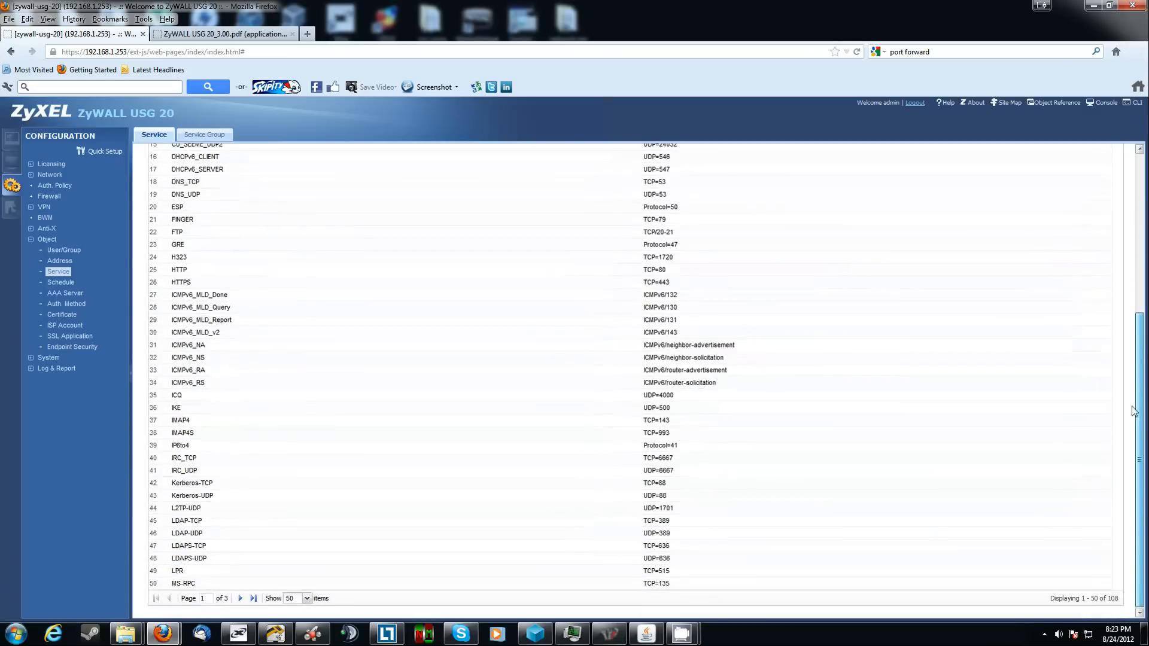
left_click(254, 599)
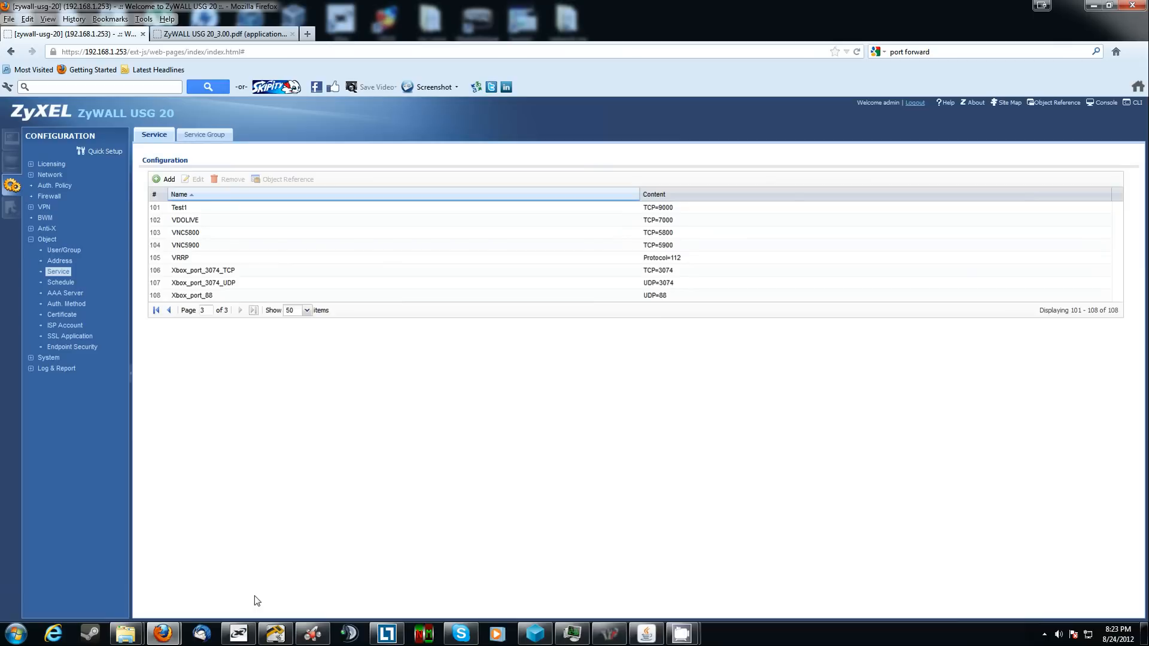
Rename the Test1 service object to Test2 and save it
left_click(225, 209)
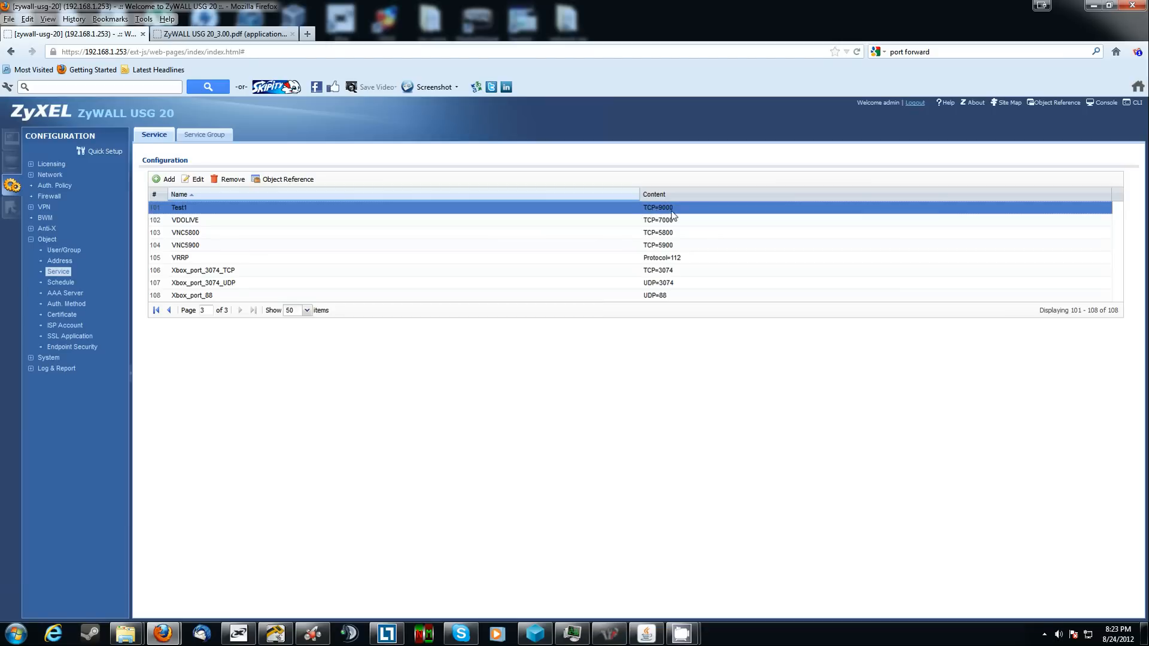
double_click(303, 208)
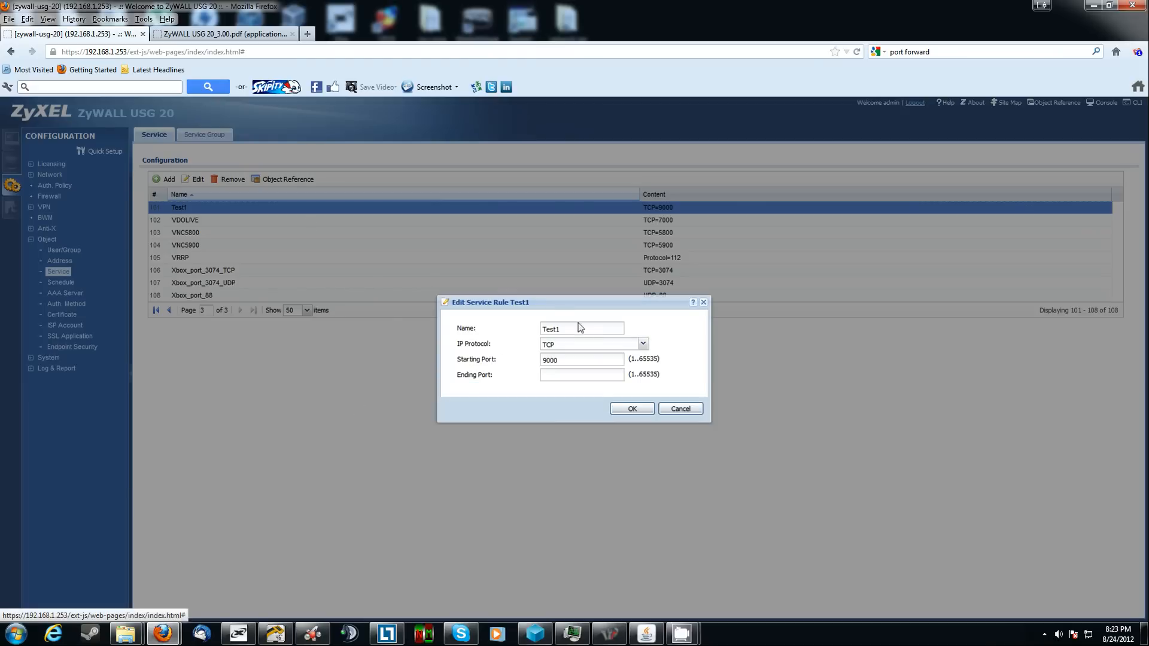
left_click(587, 328)
key("BackSpace")
type("2")
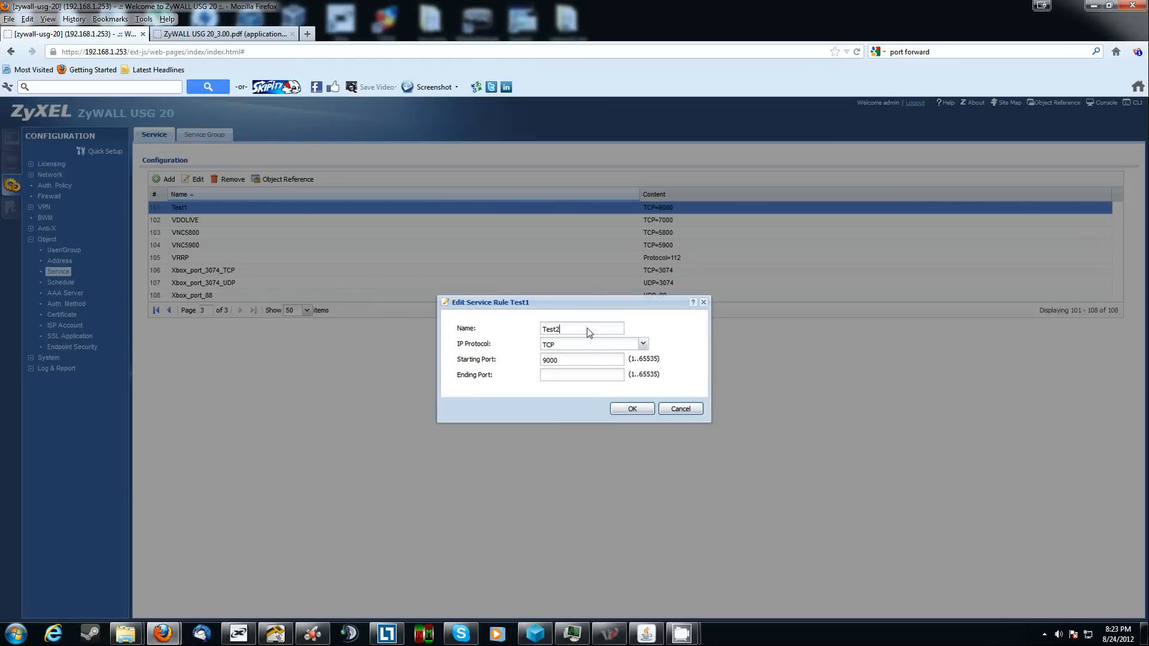
left_click(555, 377)
left_click(623, 409)
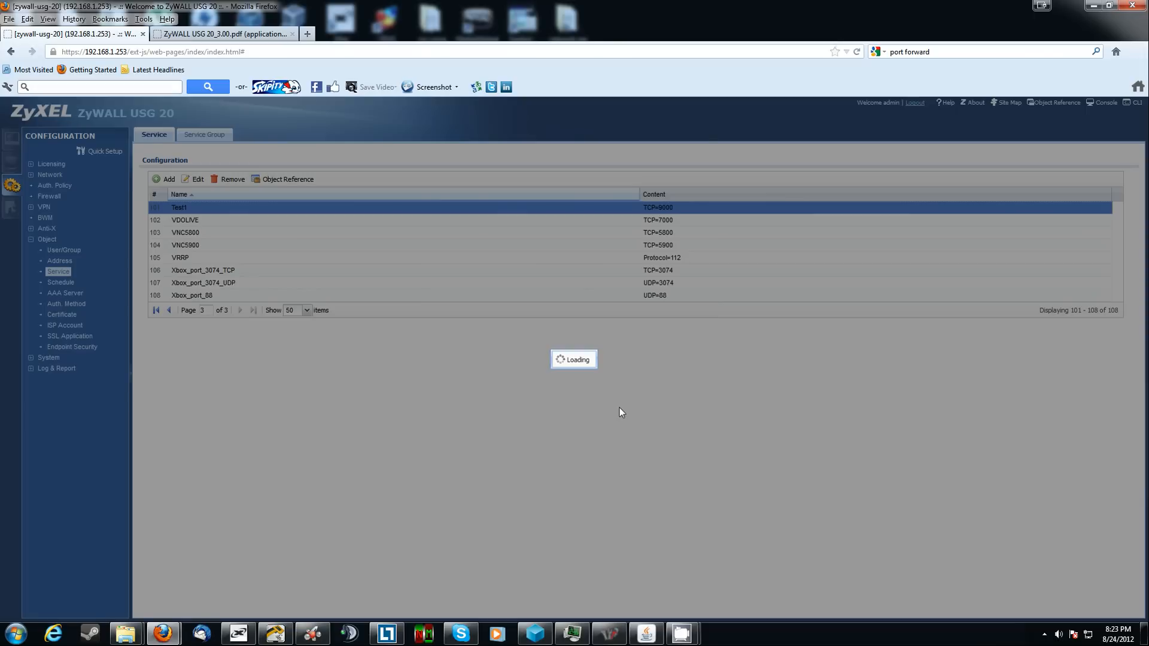
Check the service's new name in the service list and in the priority 1 firewall rule
scroll(257, 359, "down", 5)
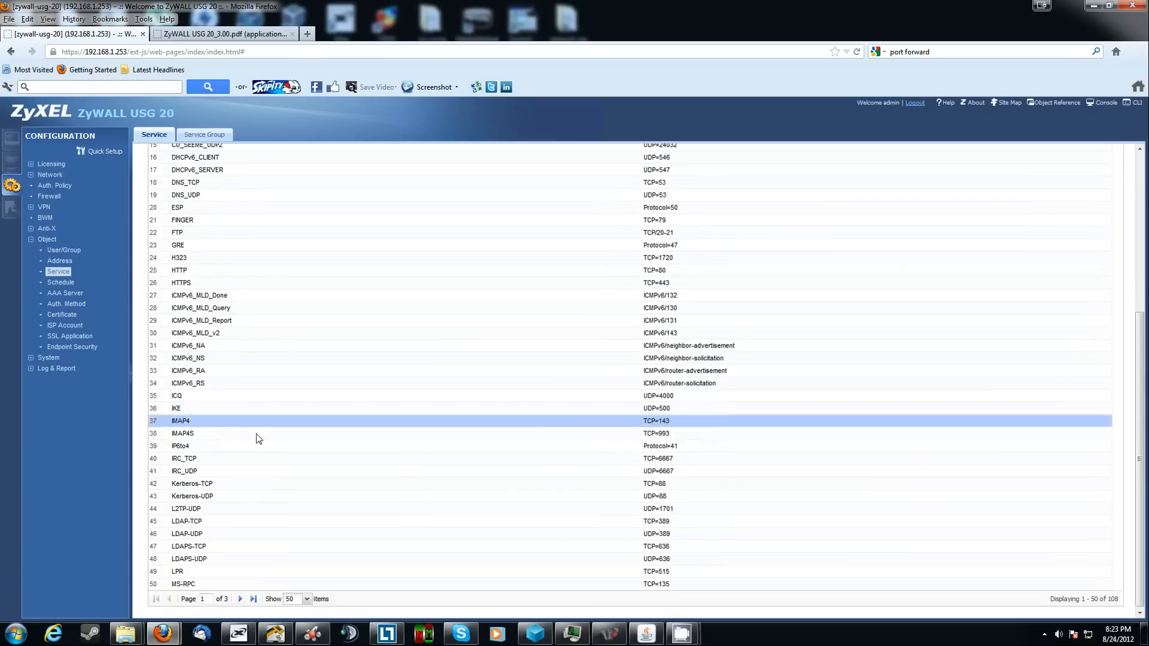
left_click(256, 594)
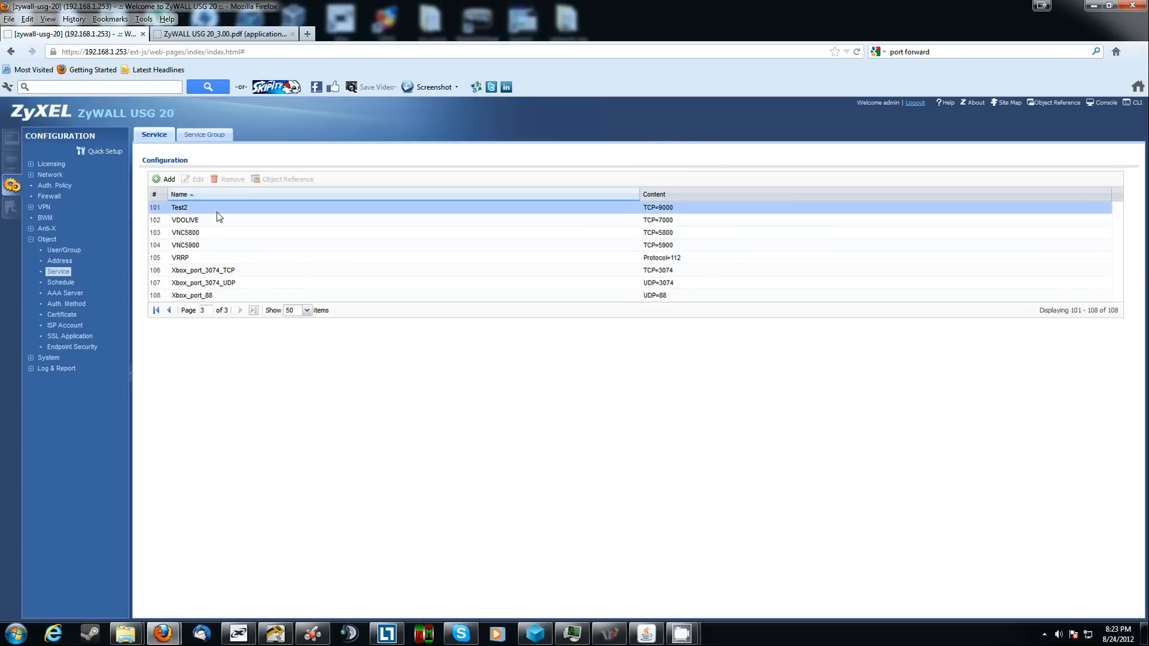
left_click(53, 197)
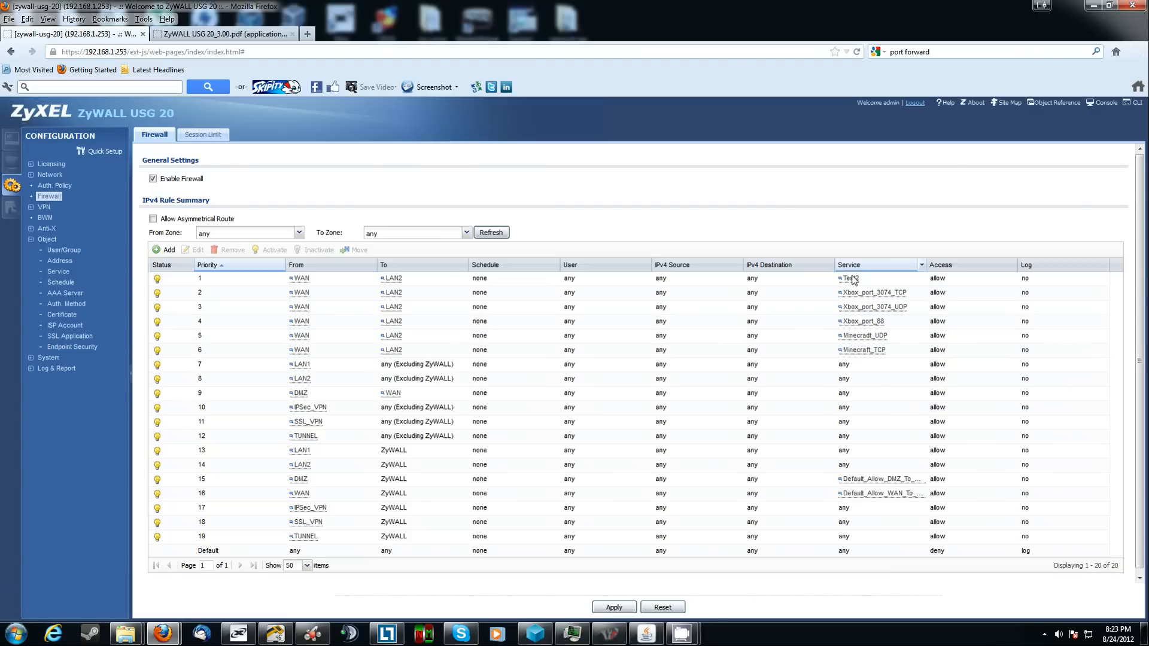
mouse_move(854, 284)
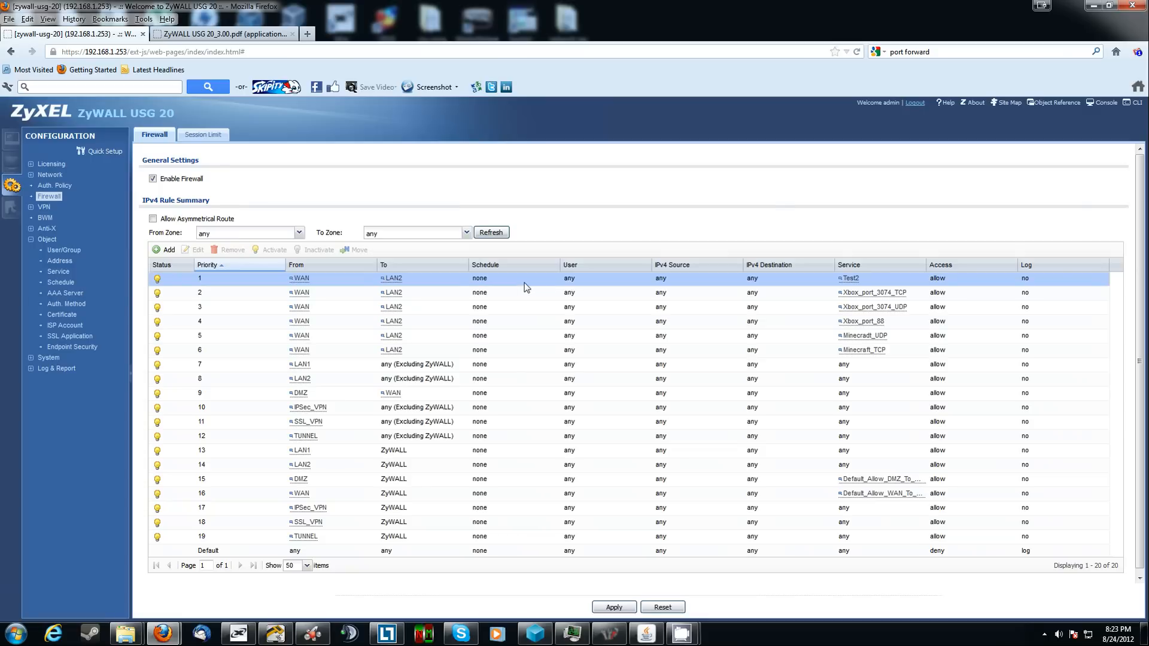
Inactivate the priority 1 firewall rule for the Test2 service and apply the change
left_click(359, 281)
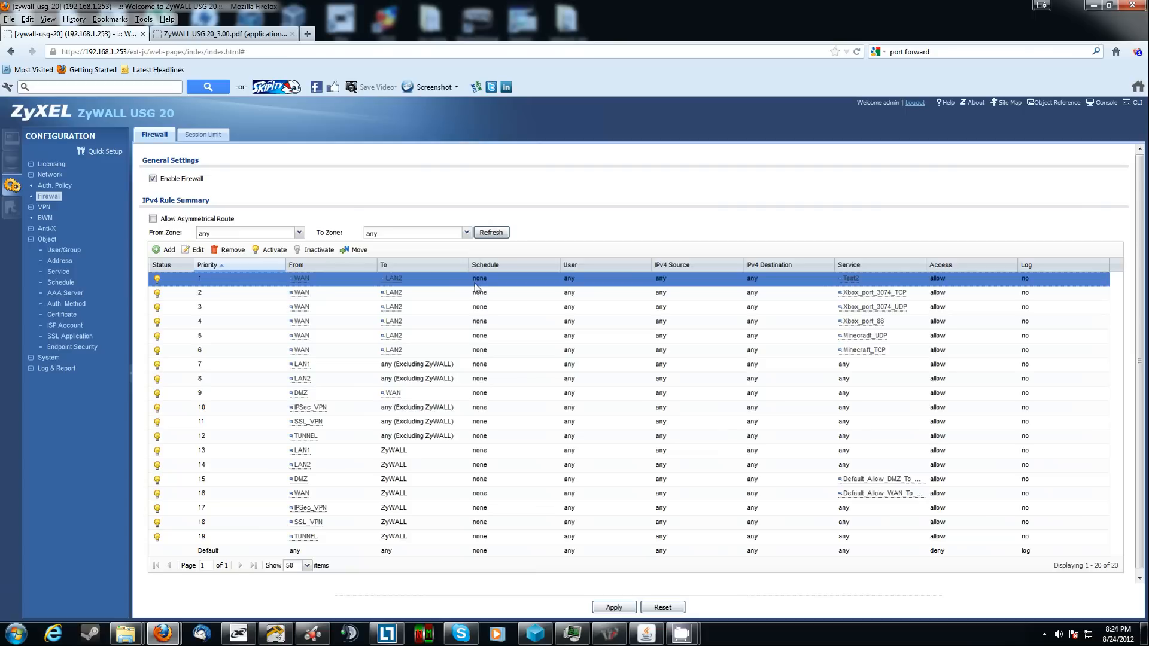
mouse_move(289, 302)
left_click(318, 252)
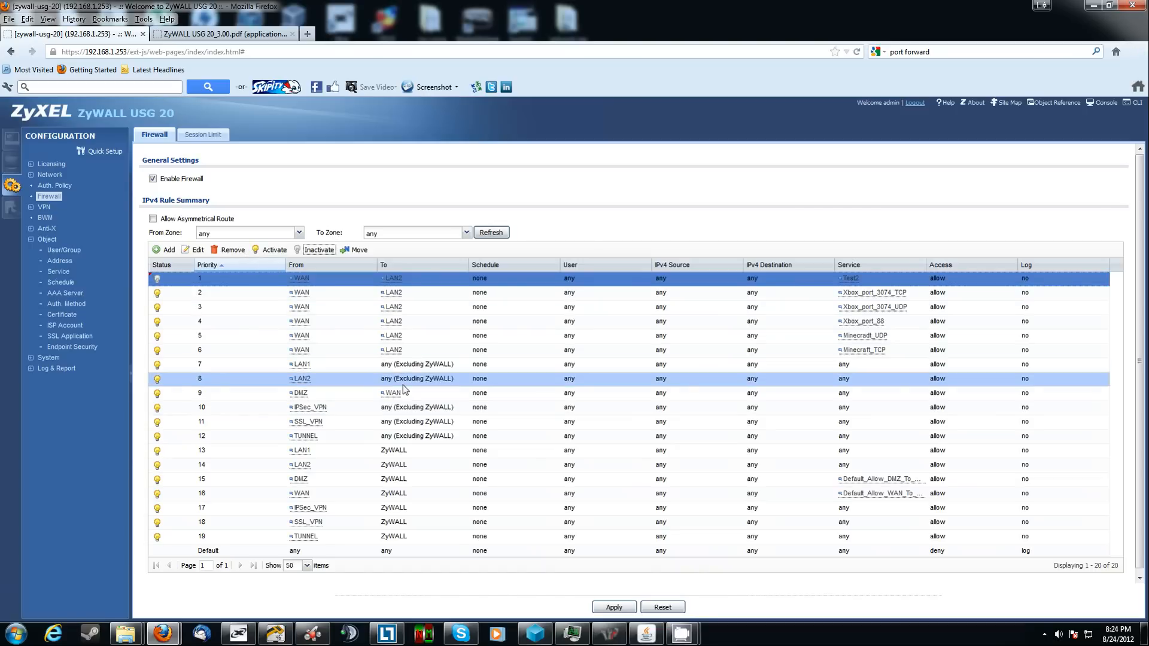
left_click(608, 607)
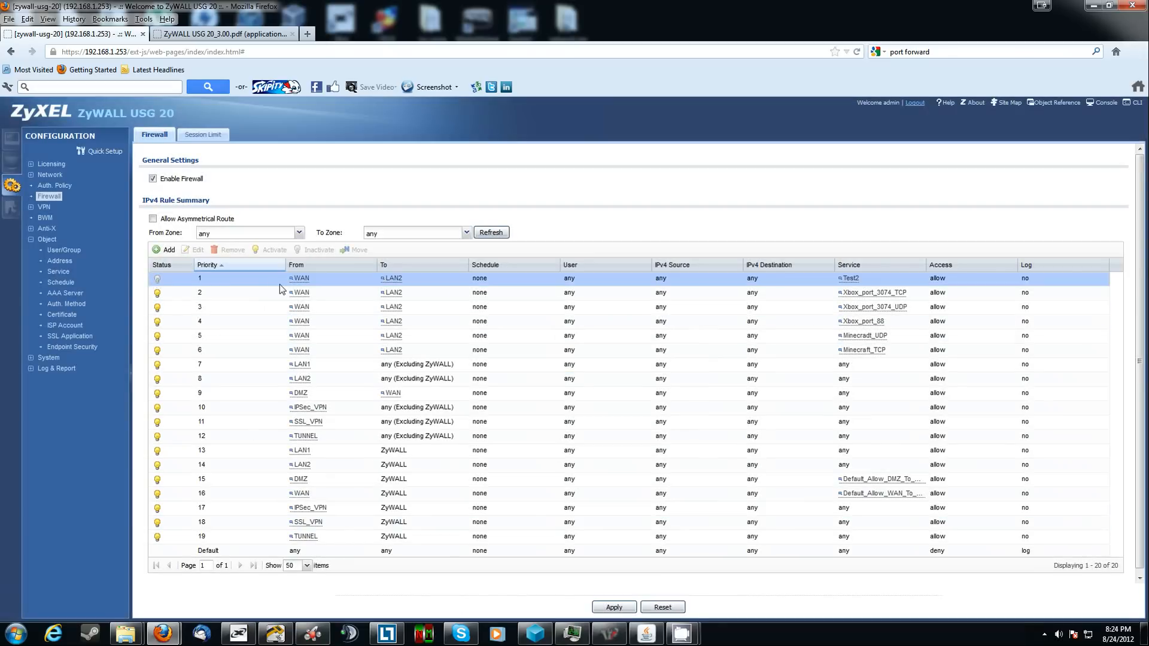
Try selecting the separate rules with priorities 5, 8 and 12, clear them, and select the range from 1 to 8
left_click(518, 340)
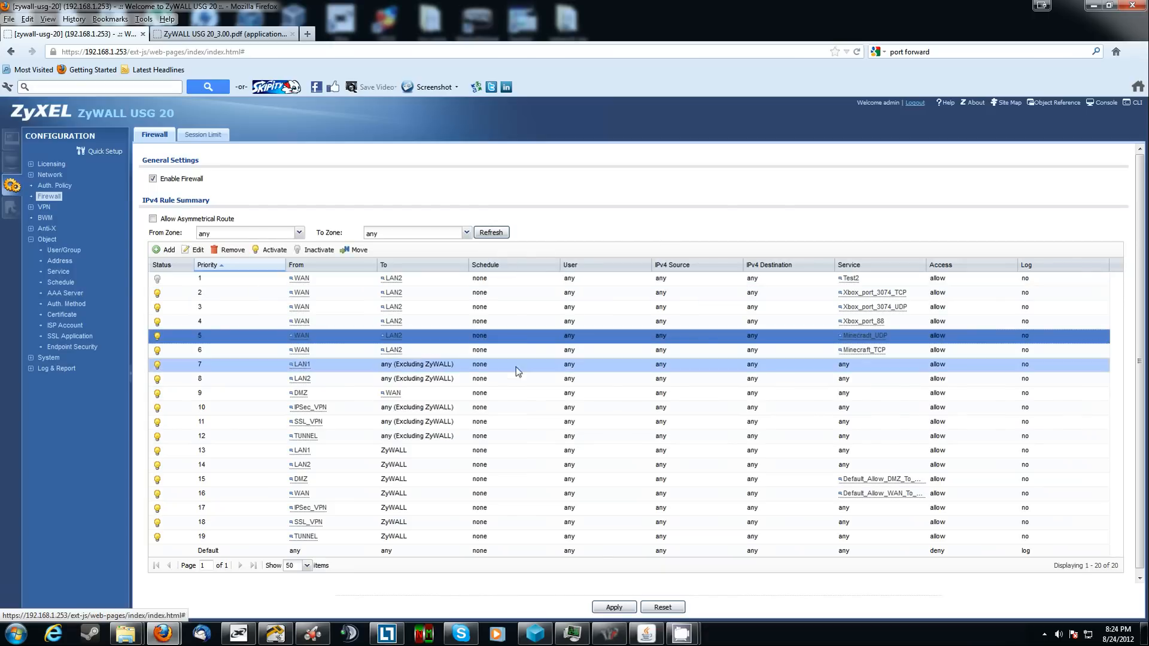
left_click(513, 383, "ctrl")
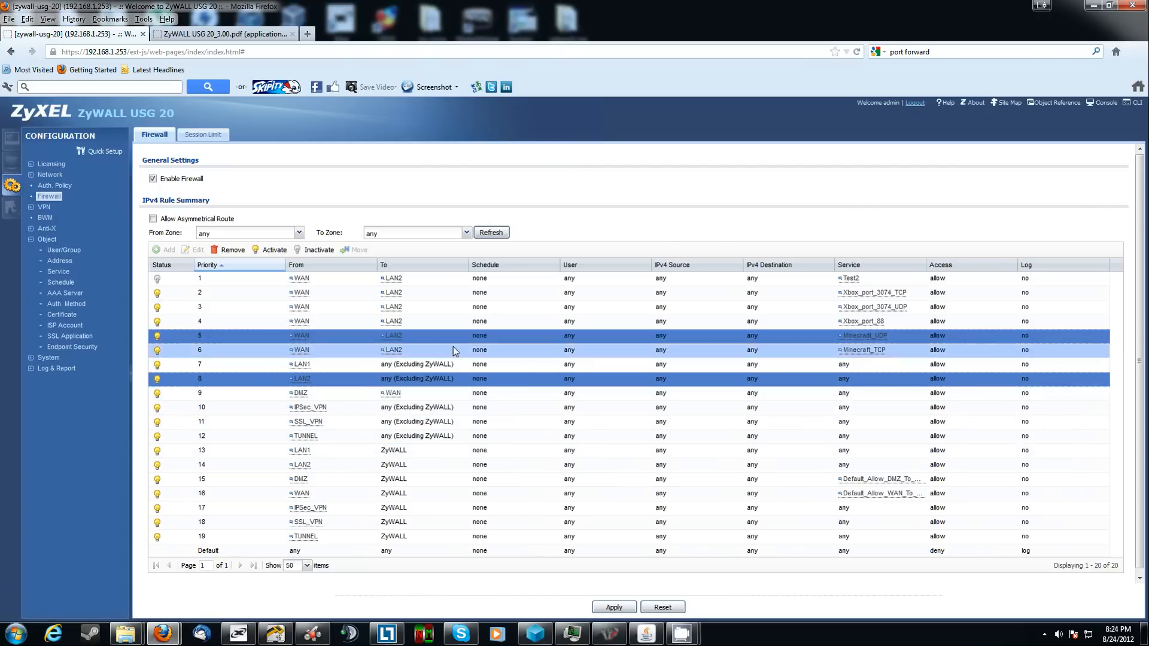
left_click(504, 434, "ctrl")
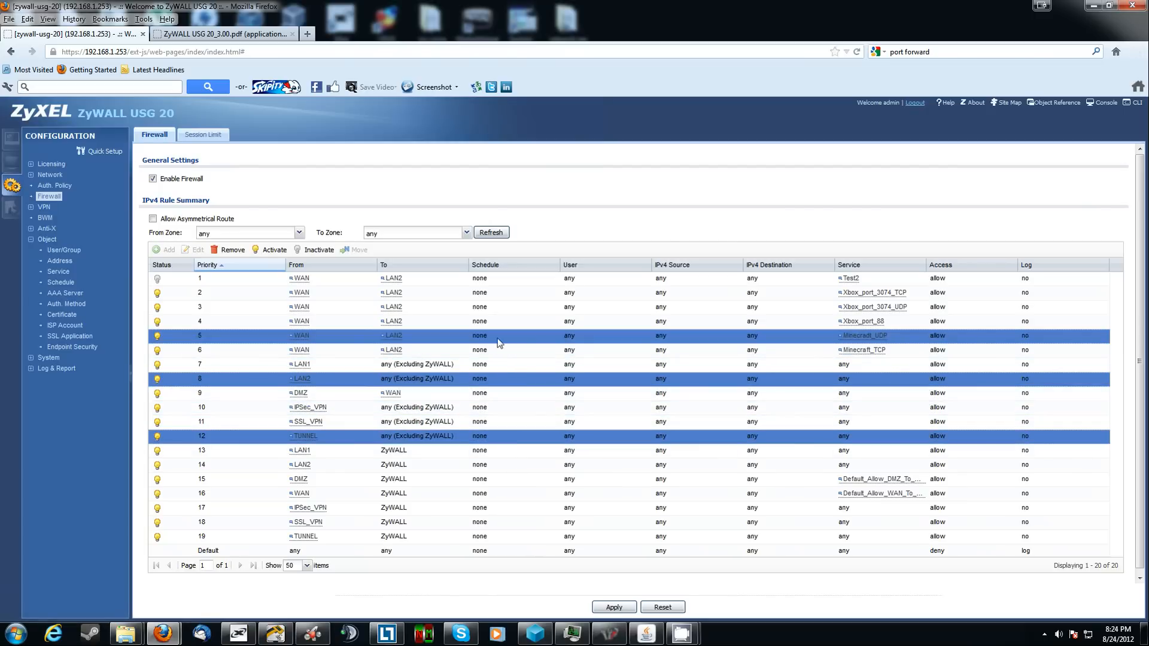
left_click(502, 336, "ctrl")
left_click(500, 378, "ctrl")
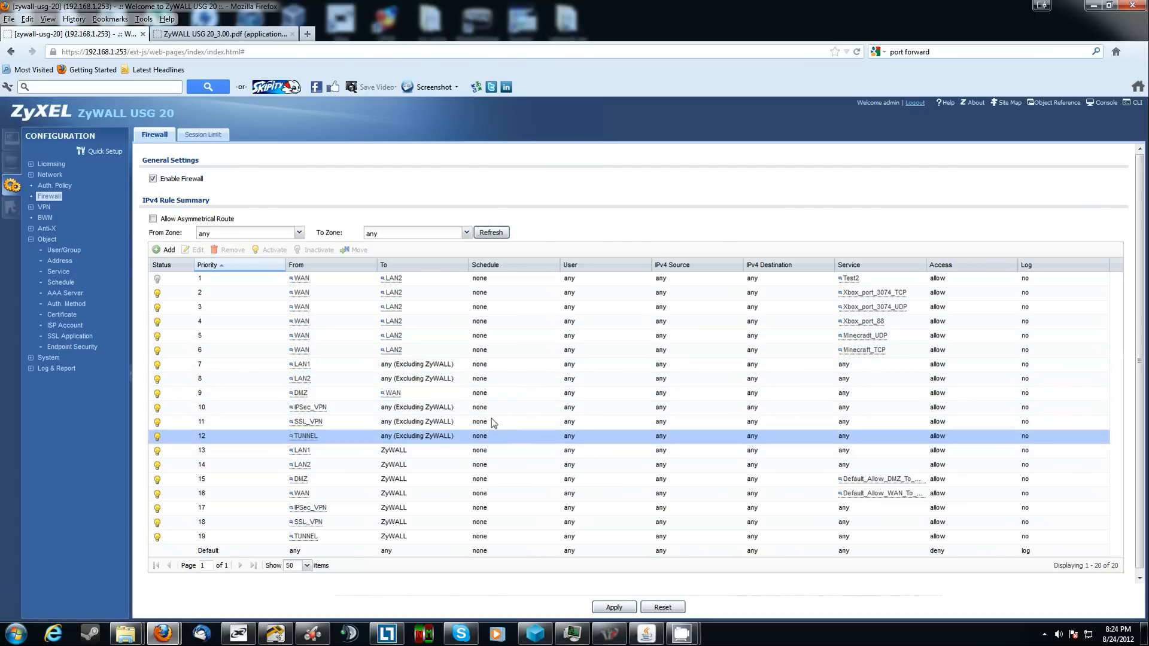
left_click(498, 285)
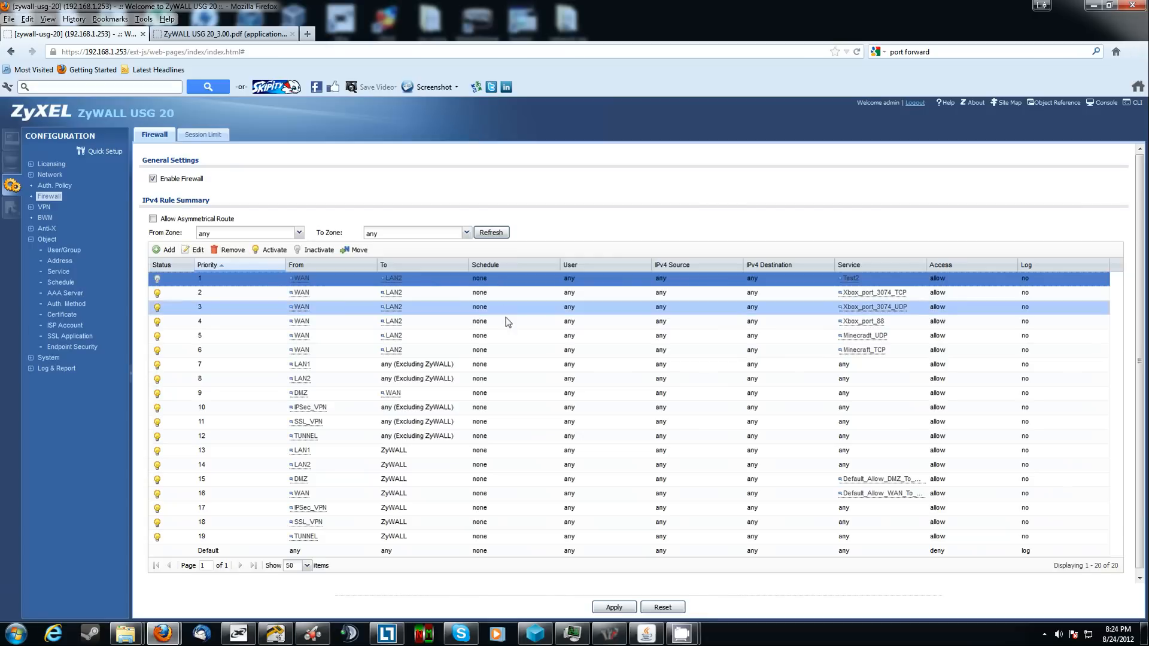
left_click(522, 379, "shift")
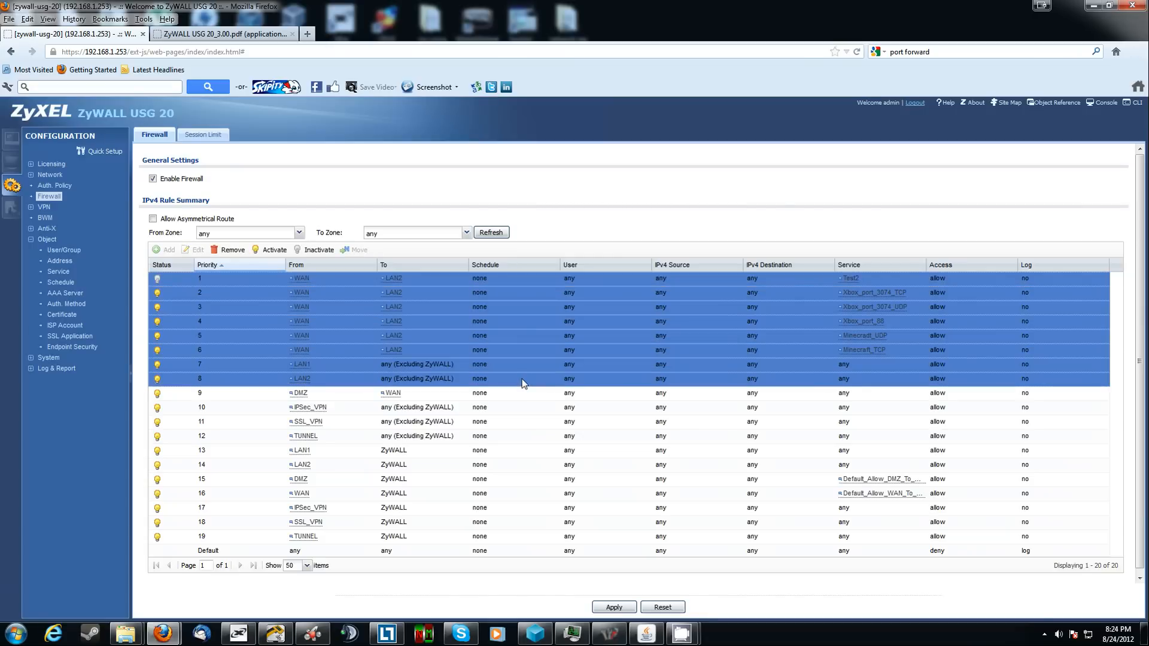
Remove the priority 1 WAN-to-LAN2 firewall rule for the Test2 service and confirm the removal
left_click(340, 281)
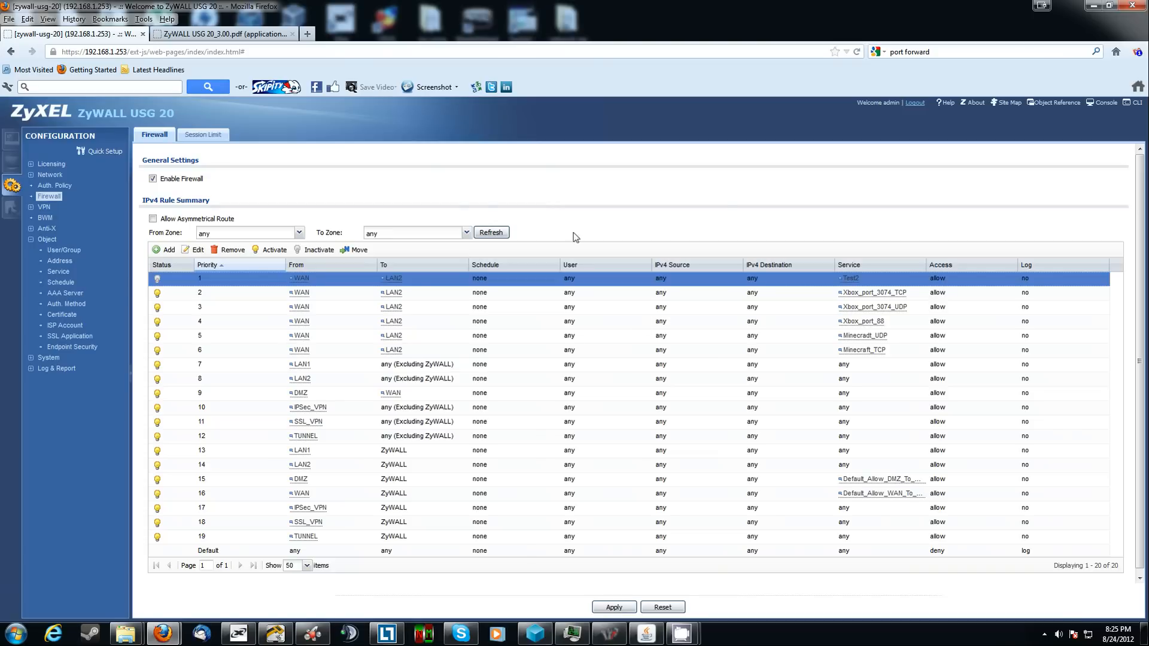
left_click(233, 250)
left_click(551, 378)
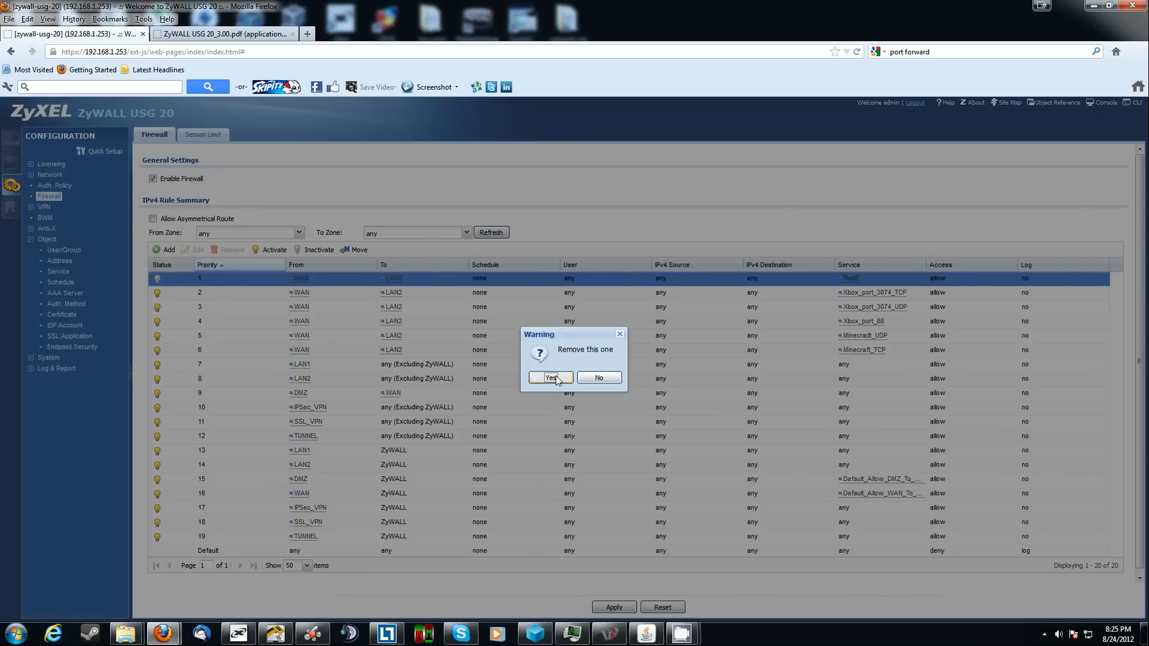